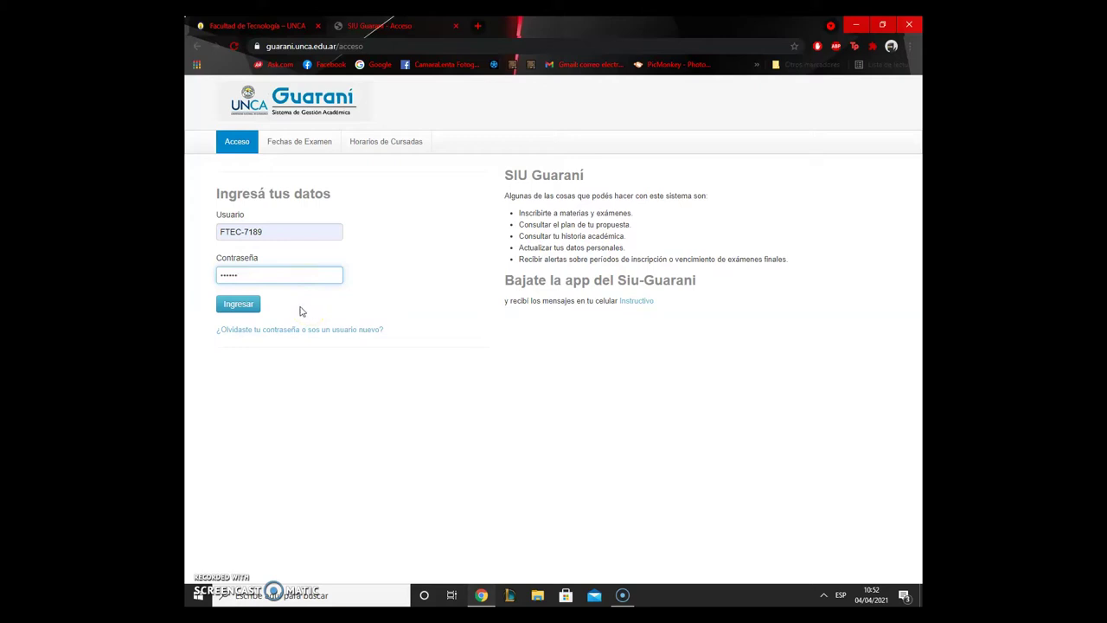
Step: Log in to the SIU Guaraní student portal with the entered credentials and open the account's Configuración page
left_click(240, 306)
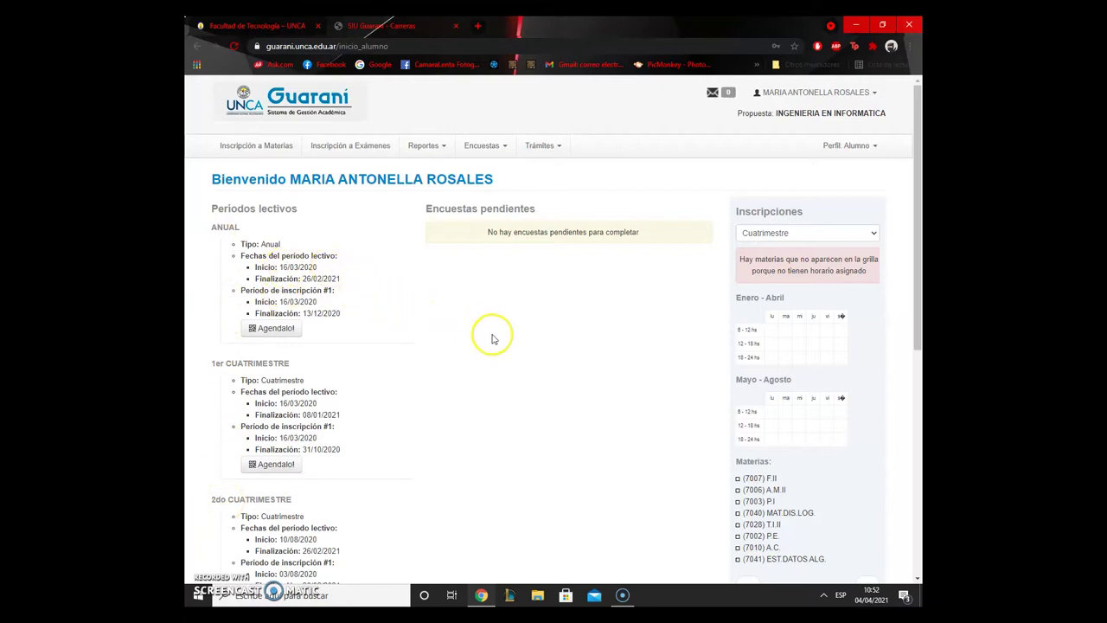
left_click(839, 95)
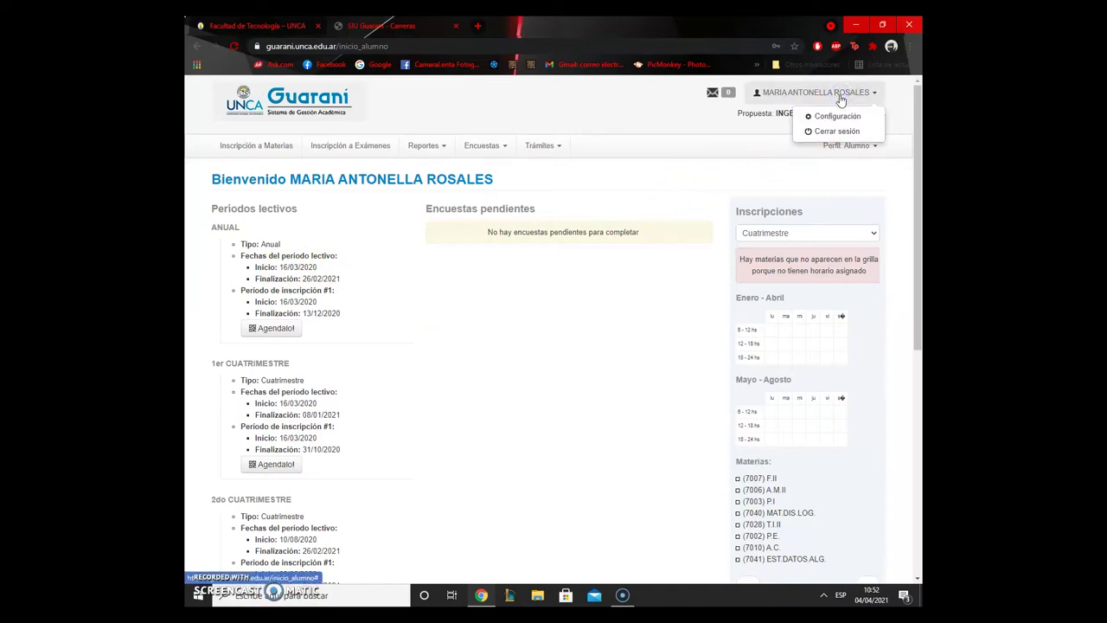
left_click(735, 117)
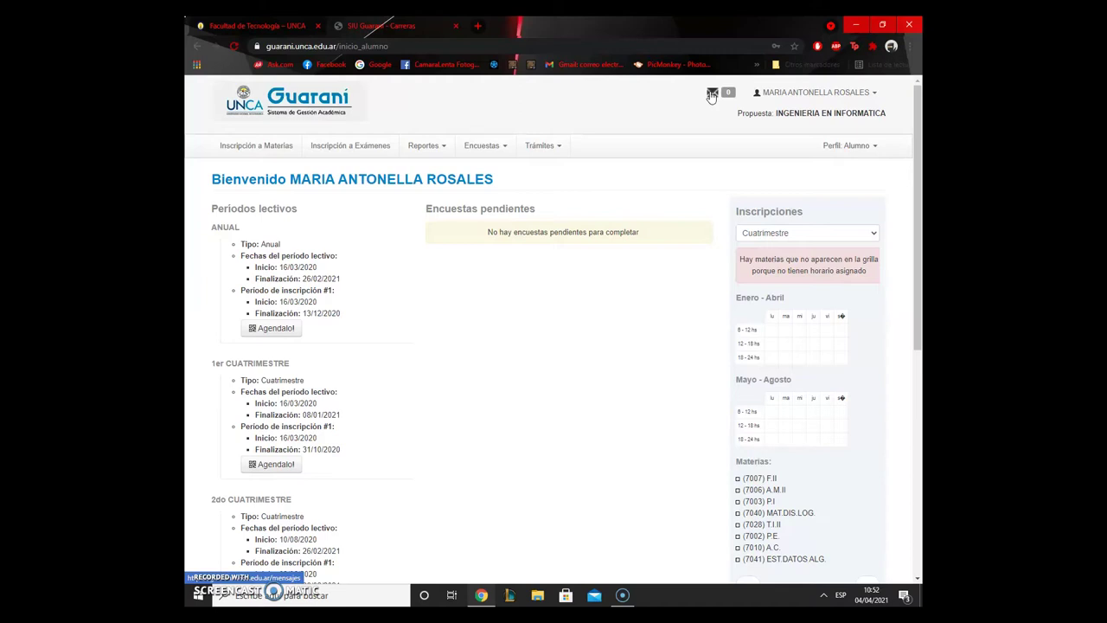
left_click(789, 92)
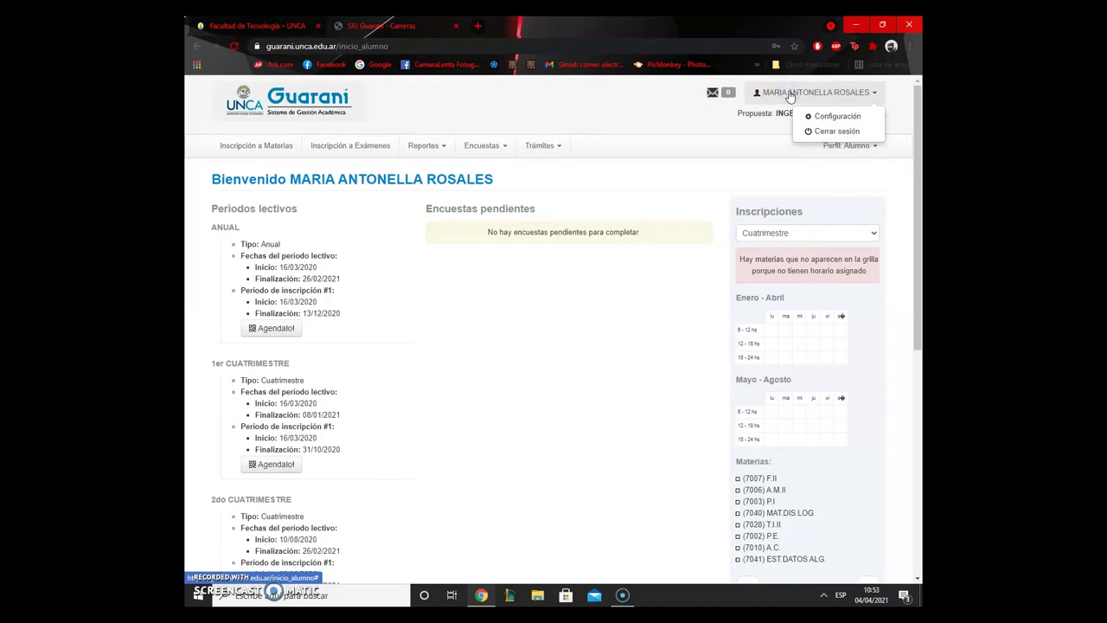
left_click(837, 116)
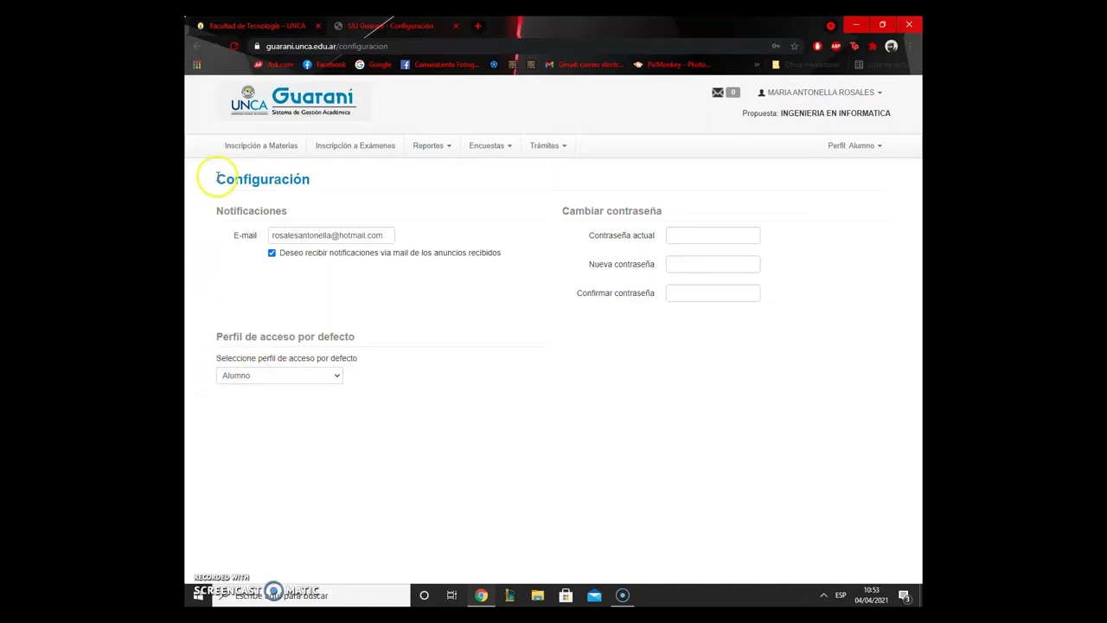
Step: Open Inscripción a Materias and view the enrolment details of Análisis Numérico and Análisis Matemático II
left_click(257, 148)
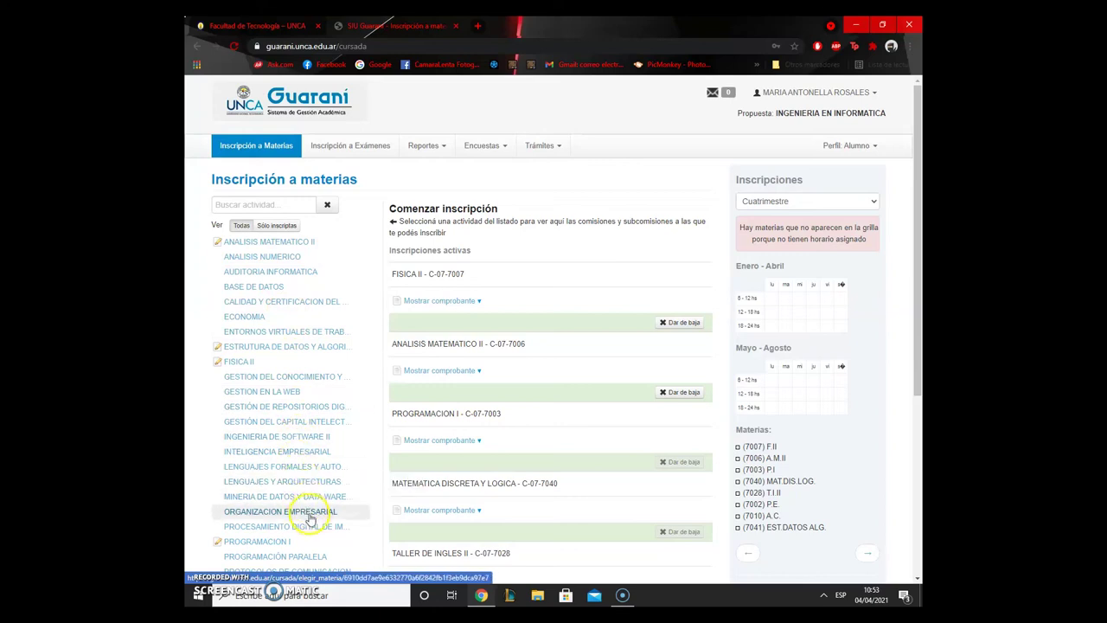
left_click(322, 258)
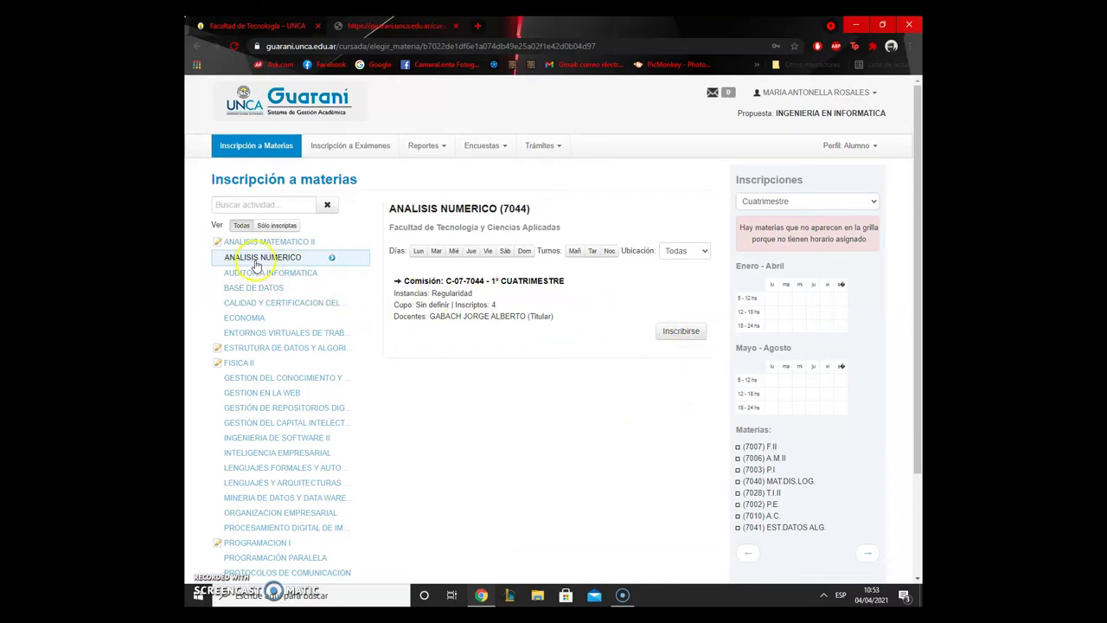
left_click(344, 244)
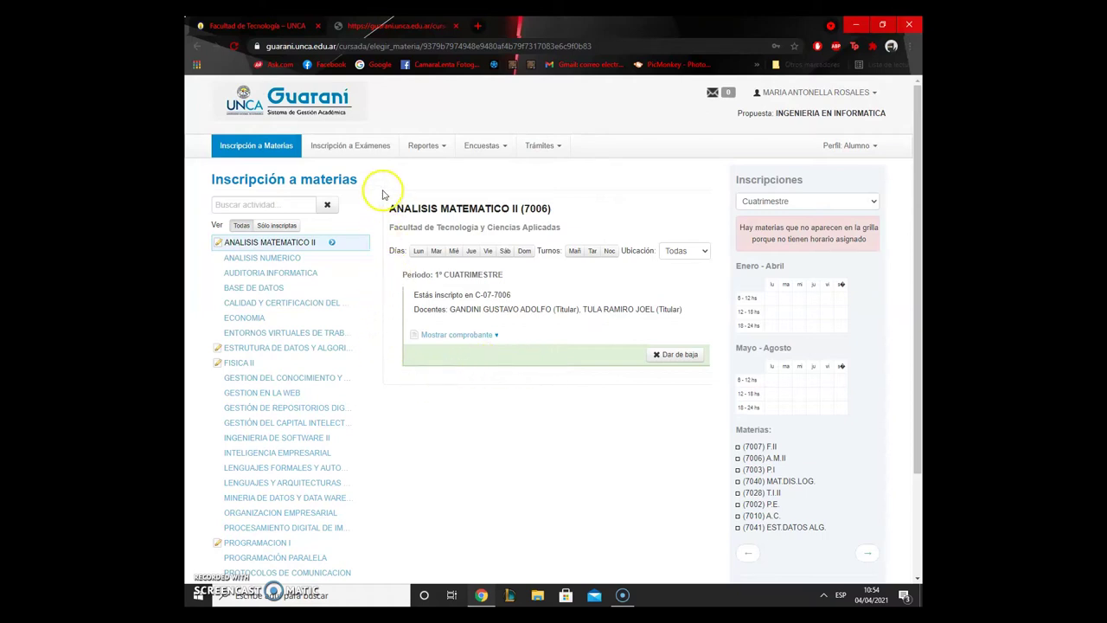
Step: Open Inscripción a Exámenes and check which activities are available for exam enrolment
left_click(368, 149)
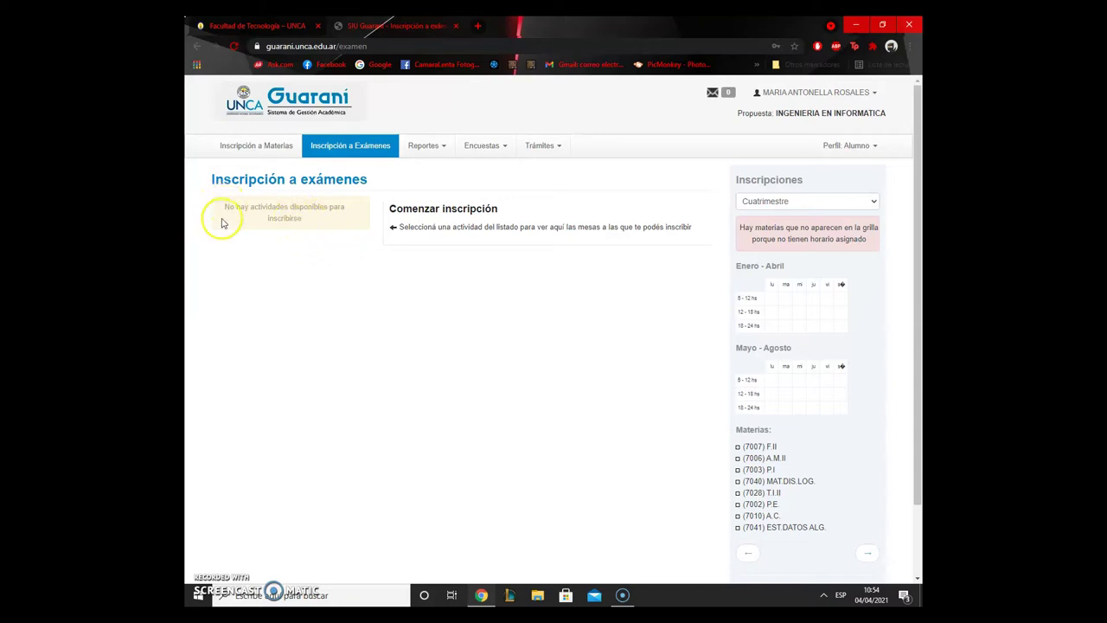
left_click_drag(220, 210, 330, 223)
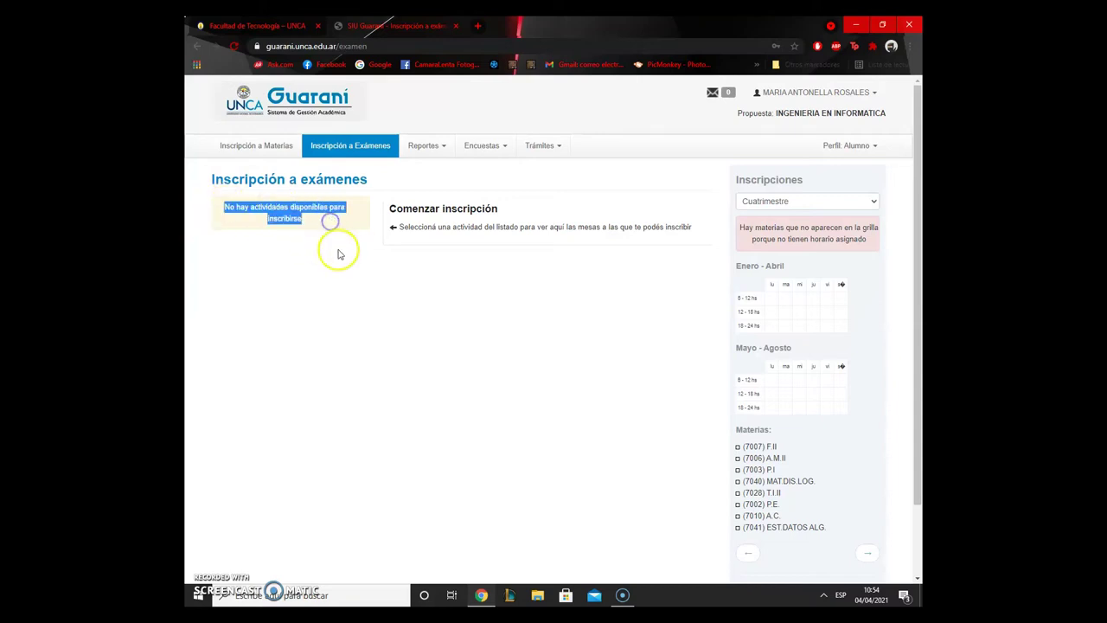
left_click(340, 249)
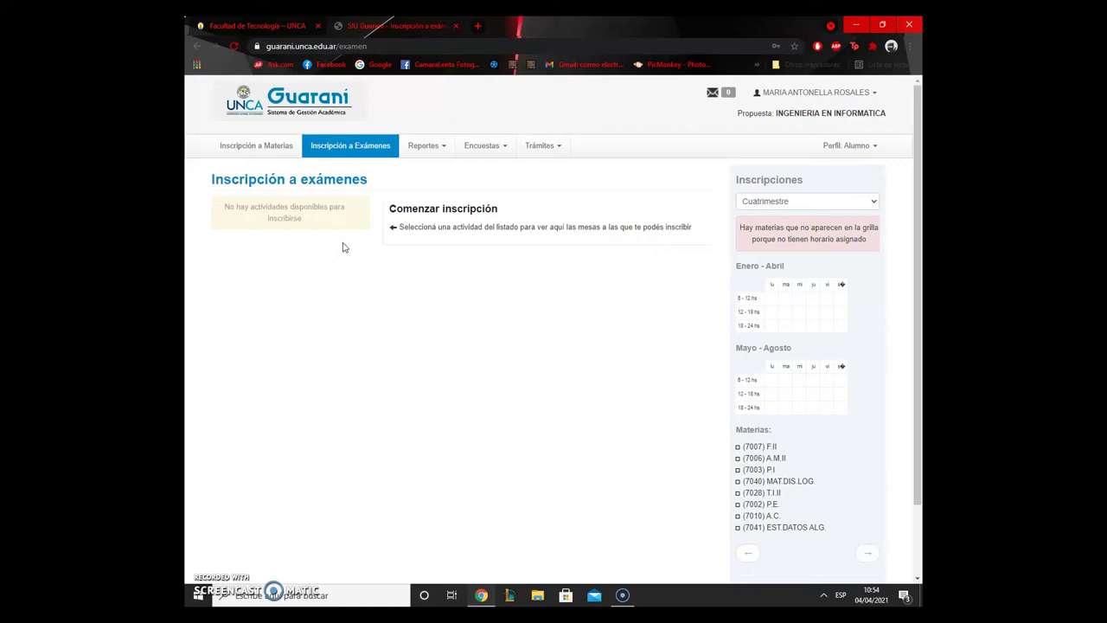
left_click(287, 216)
Step: Open the Historia académica report and display the usual query Materias en curso
left_click(430, 147)
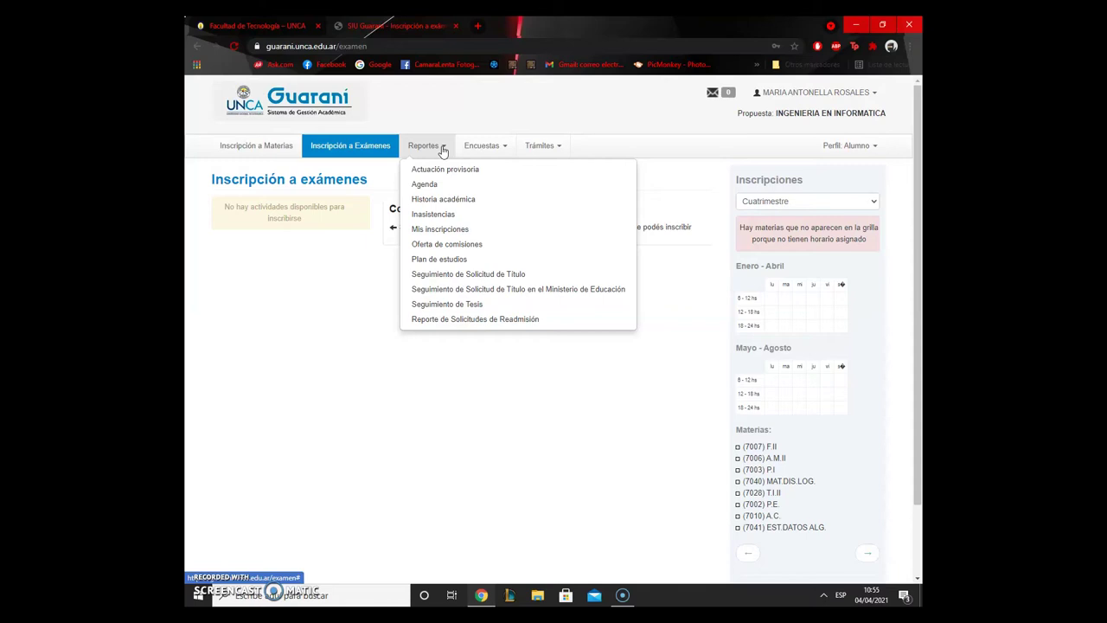
left_click(444, 200)
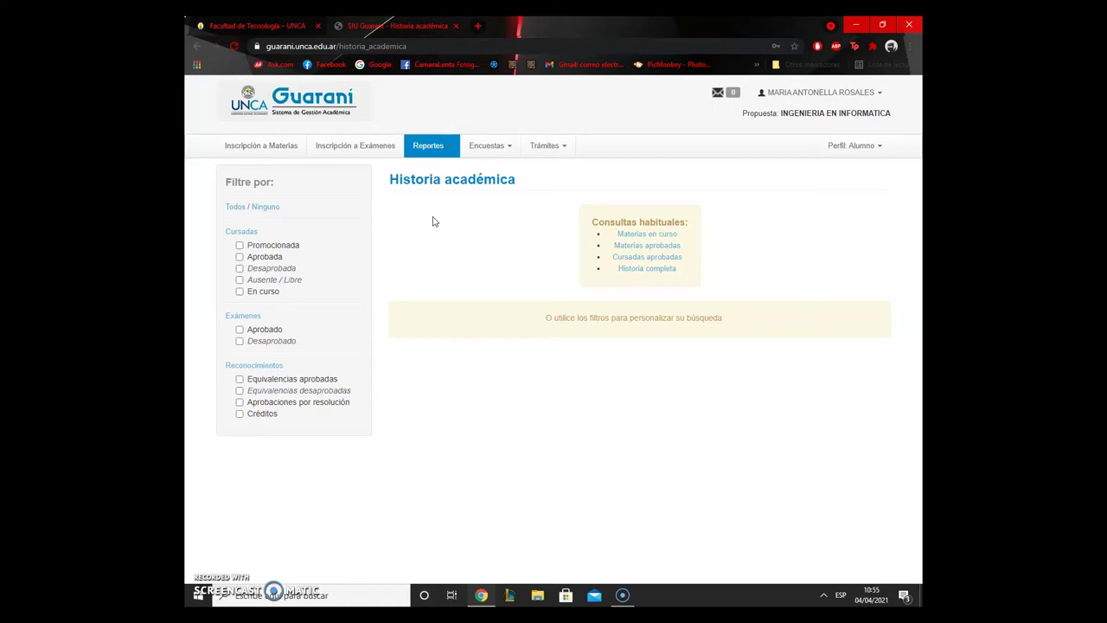
left_click(674, 240)
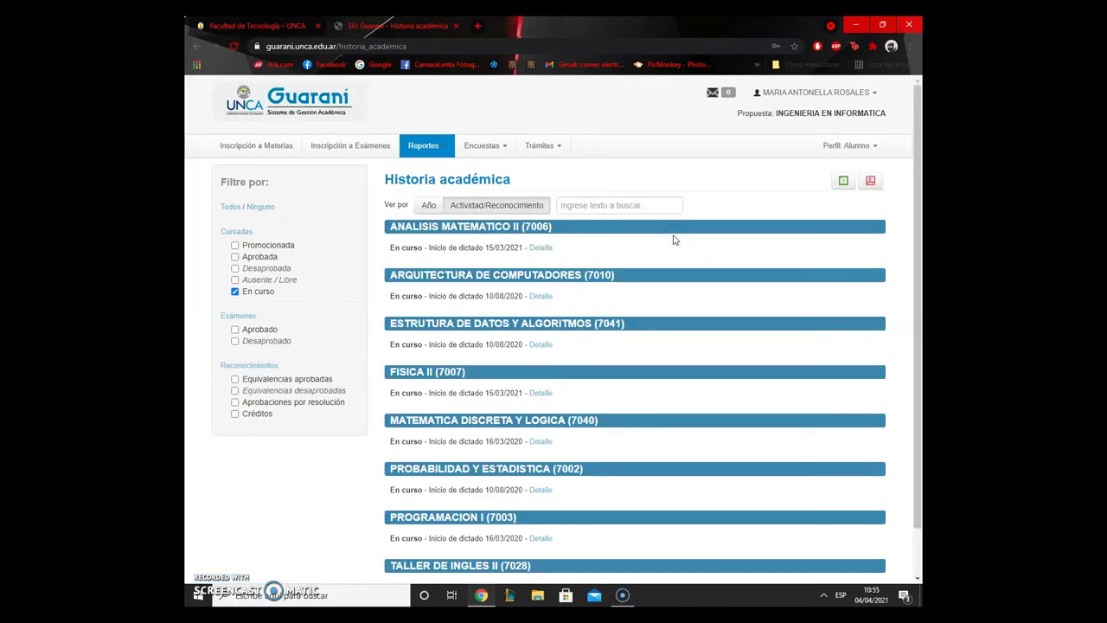
Step: Review the start date of Análisis Matemático II (7006), then expand and close its evaluation detail
left_click(378, 187)
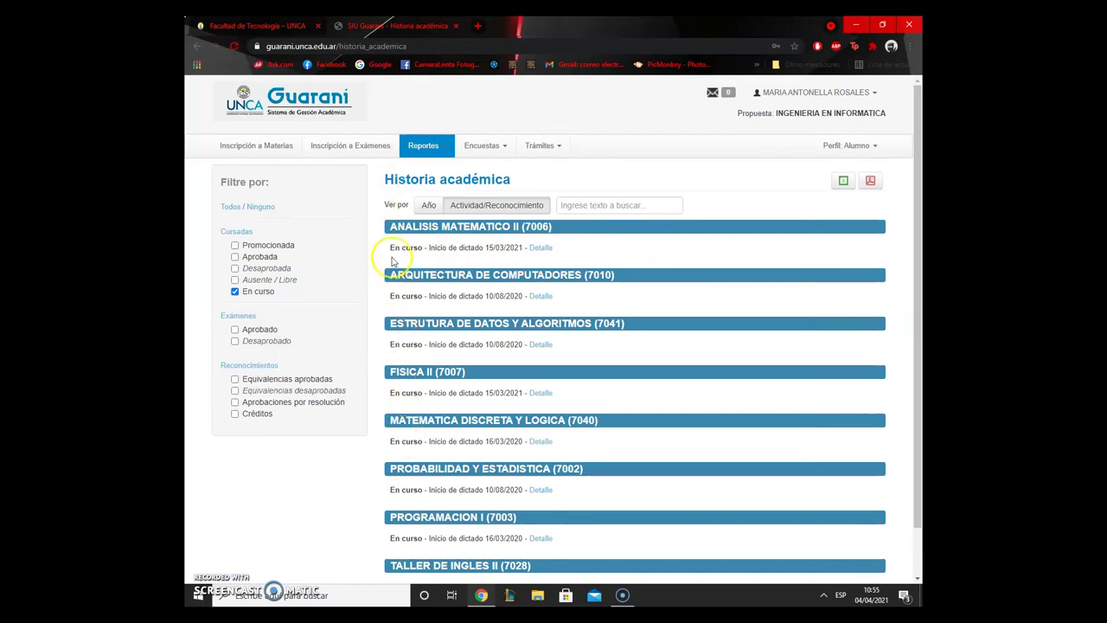
left_click_drag(430, 247, 524, 247)
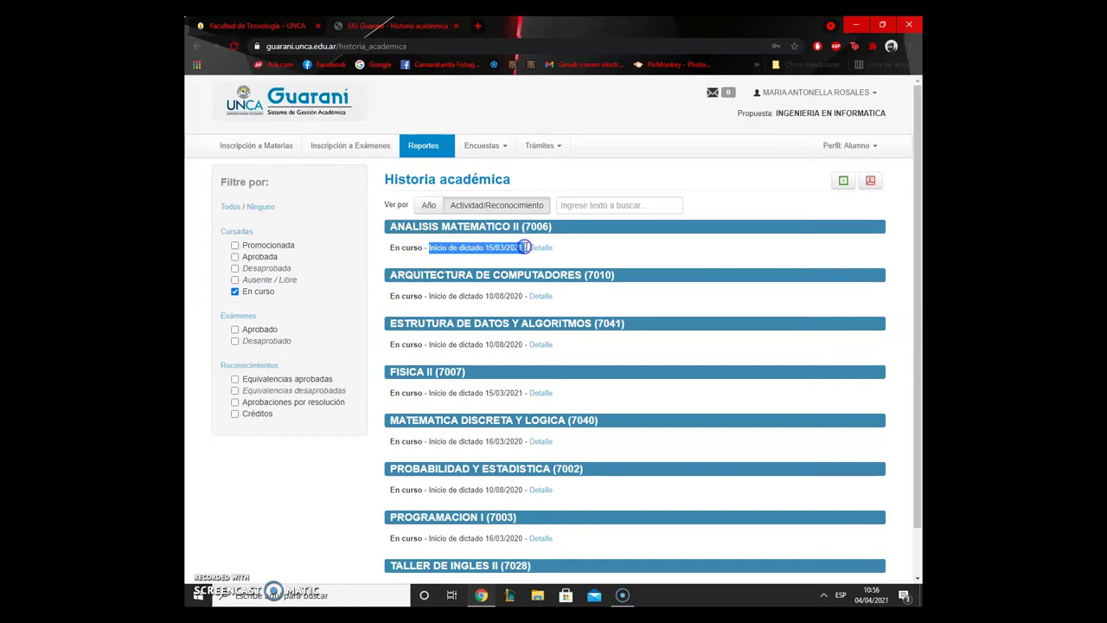
left_click(638, 246)
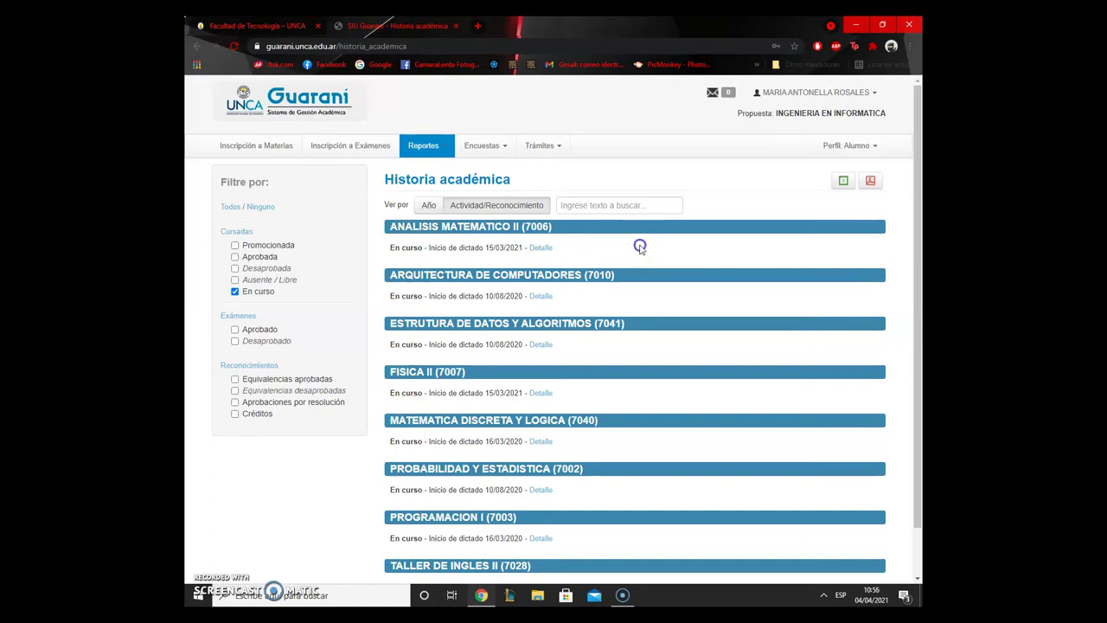
left_click(542, 248)
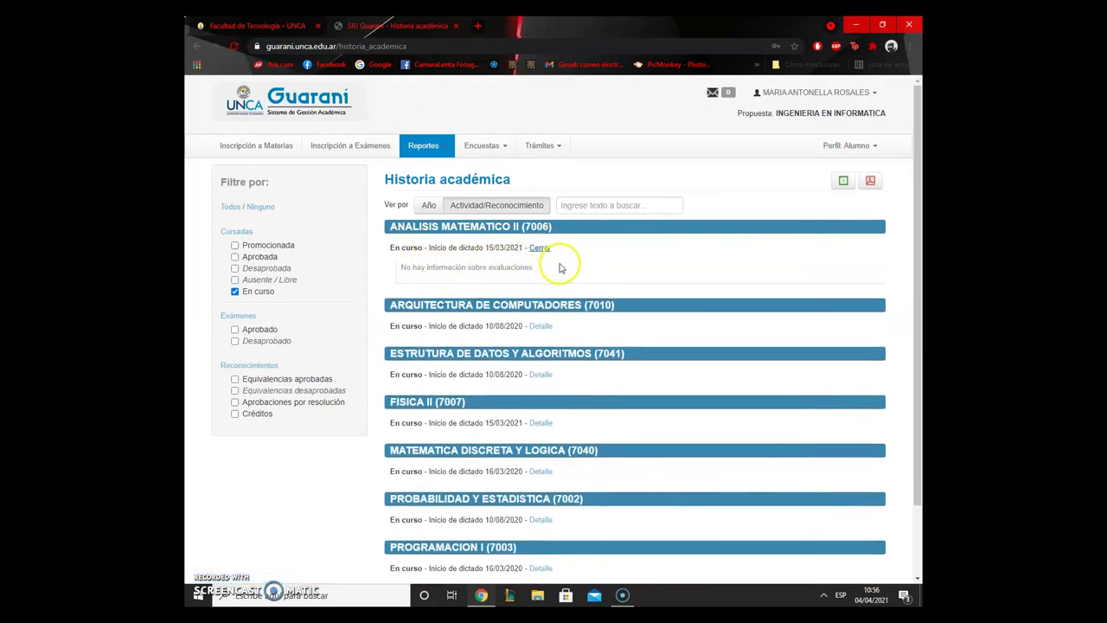
left_click(541, 248)
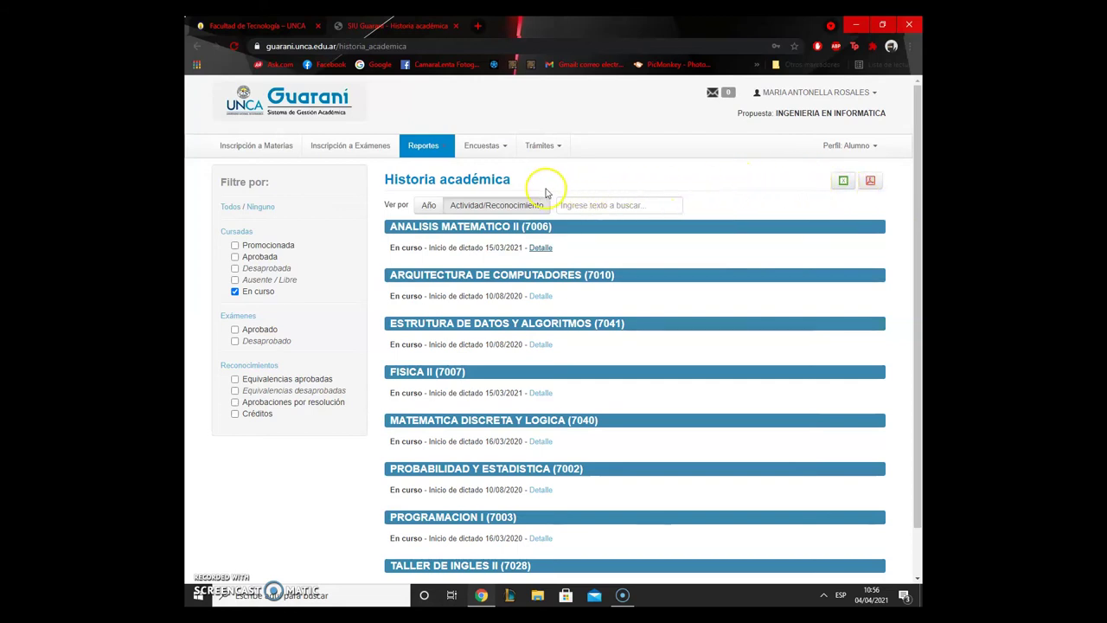
Step: Open the Mis inscripciones report and review the course enrolments for the current academic periods
left_click(420, 149)
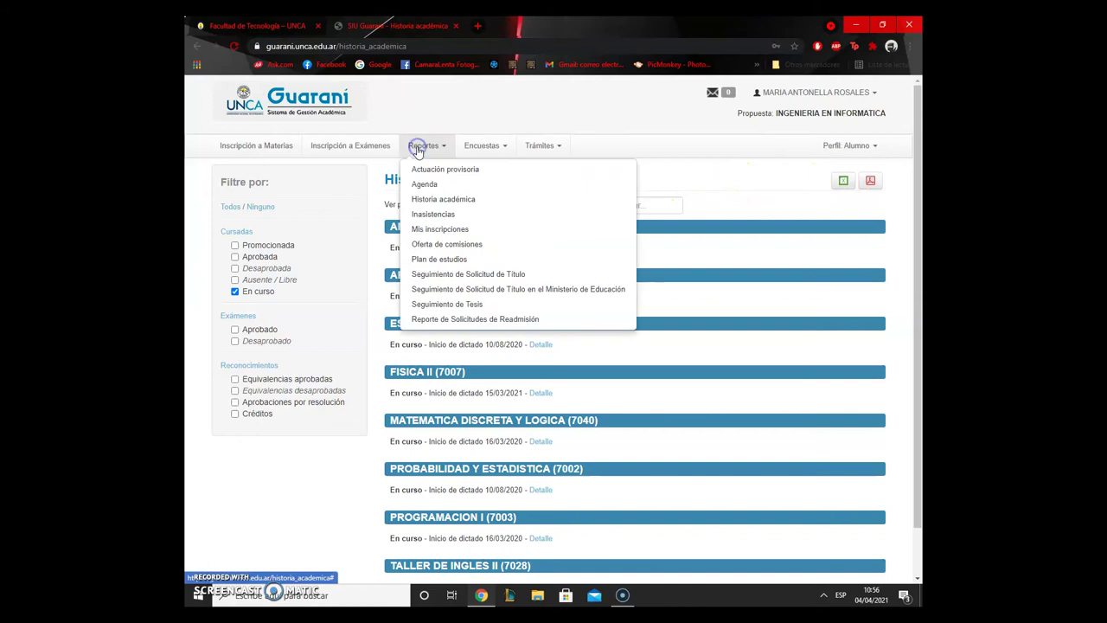
left_click(440, 229)
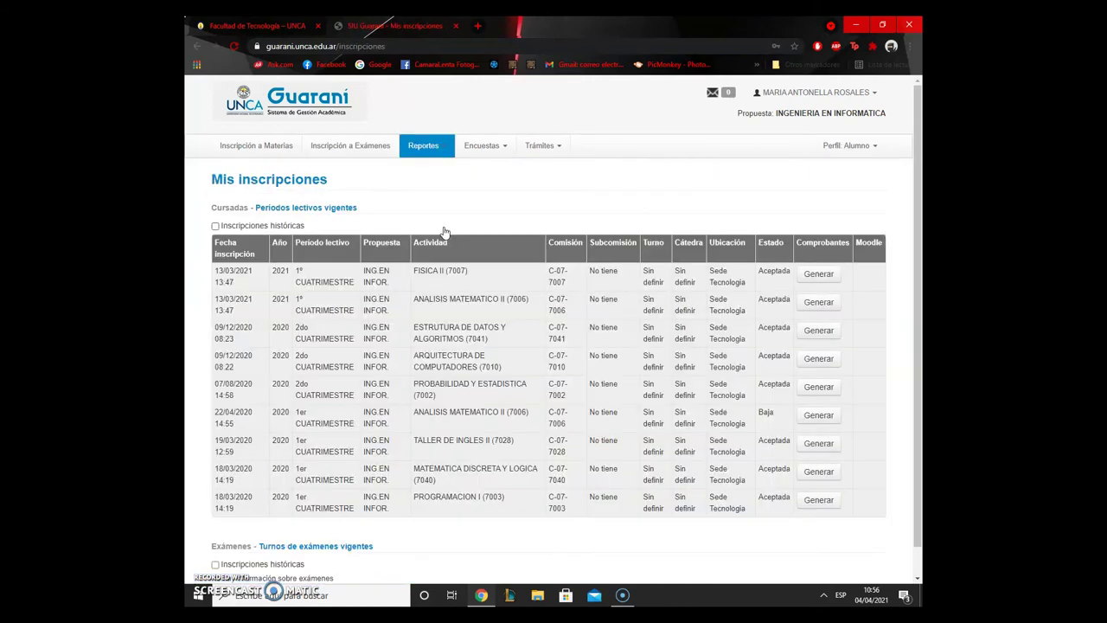
left_click(443, 223)
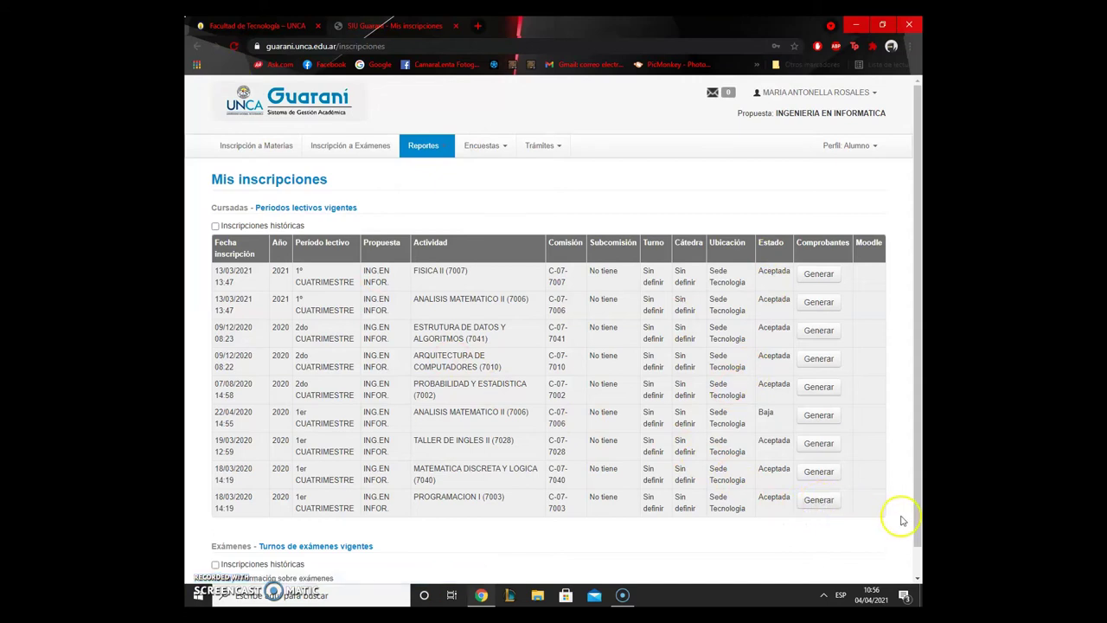
Step: Open the Plan de estudios report and look through the subjects of every cycle module
left_click(444, 149)
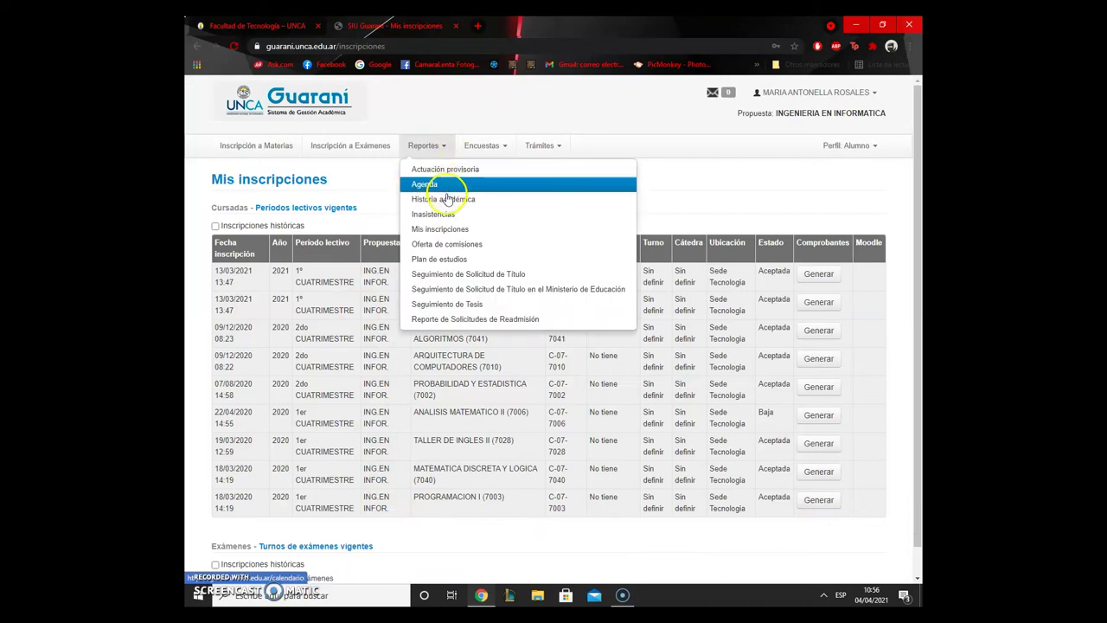
left_click(453, 259)
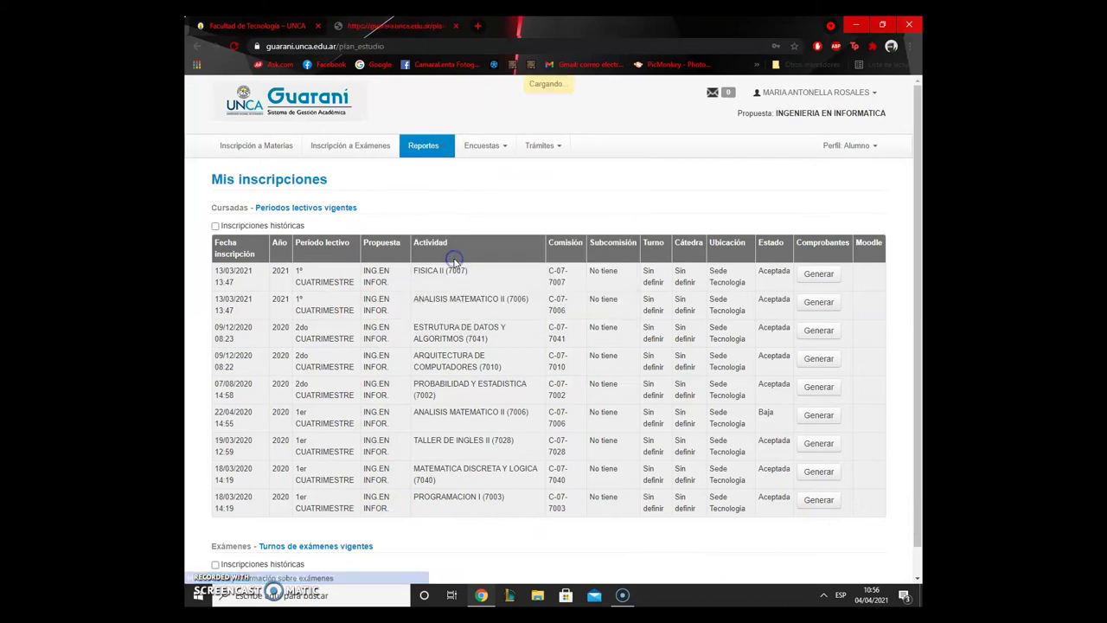
left_click(453, 253)
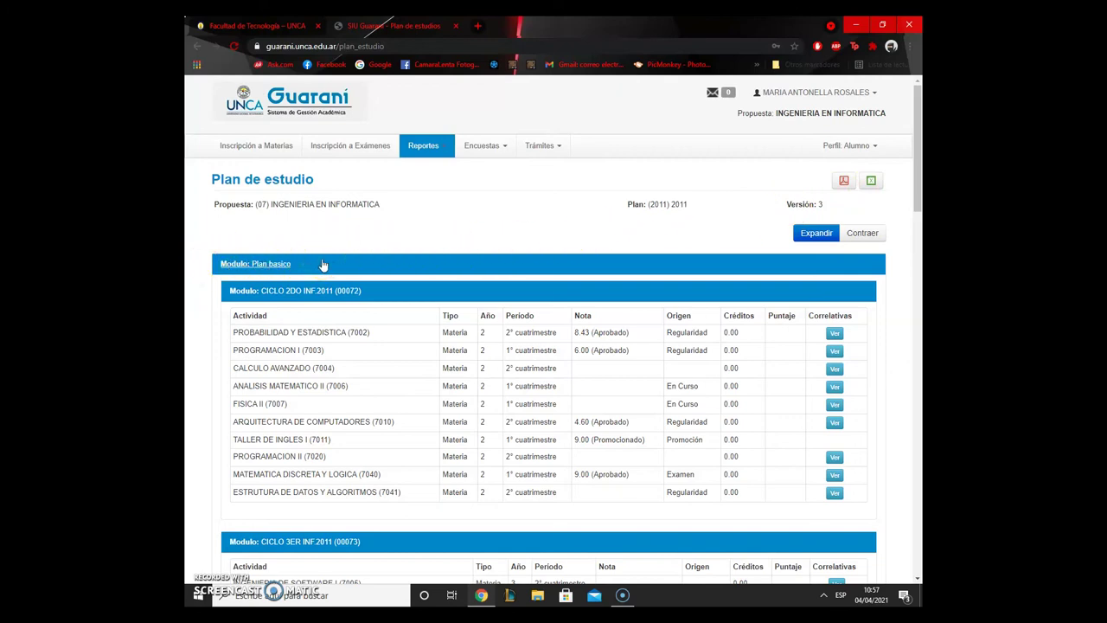
scroll(385, 321, "down", 3)
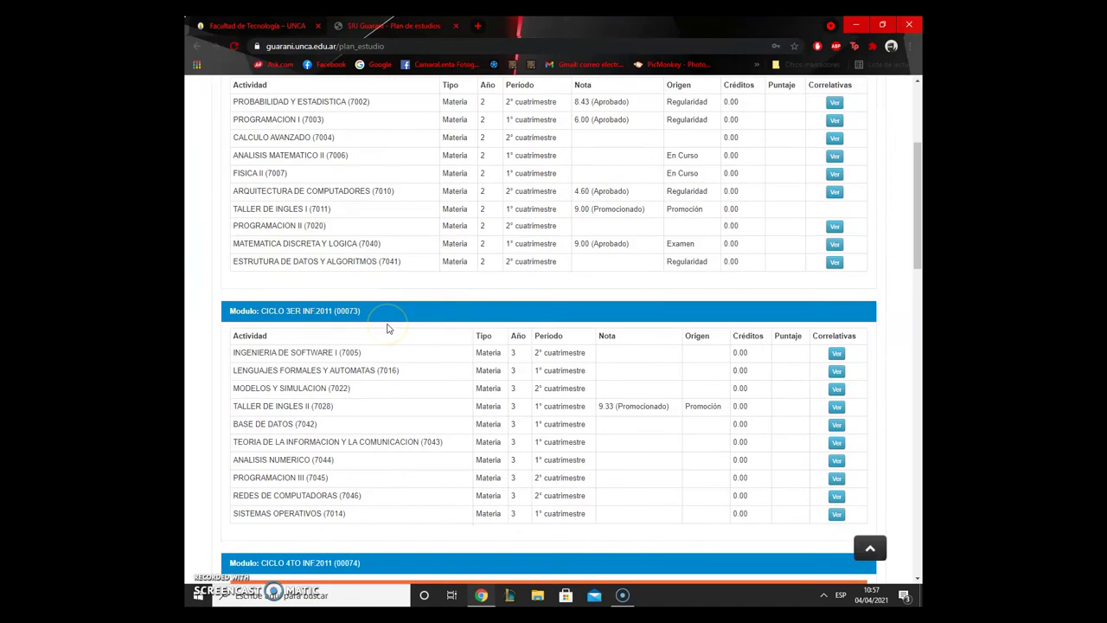
scroll(388, 328, "down", 12)
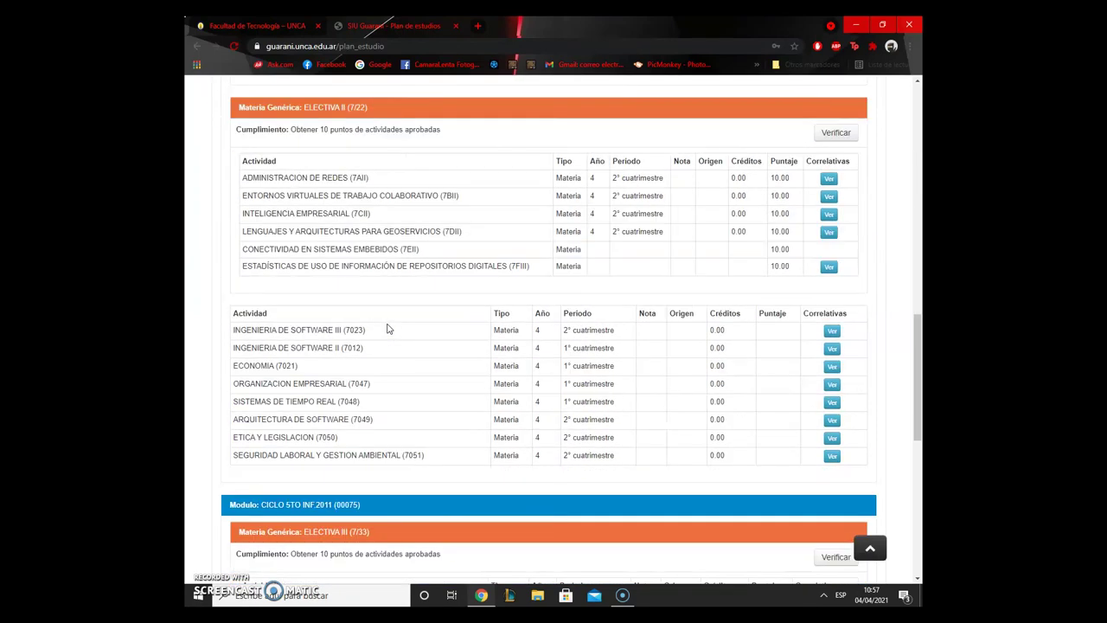
scroll(387, 335, "down", 3)
scroll(388, 335, "up", 11)
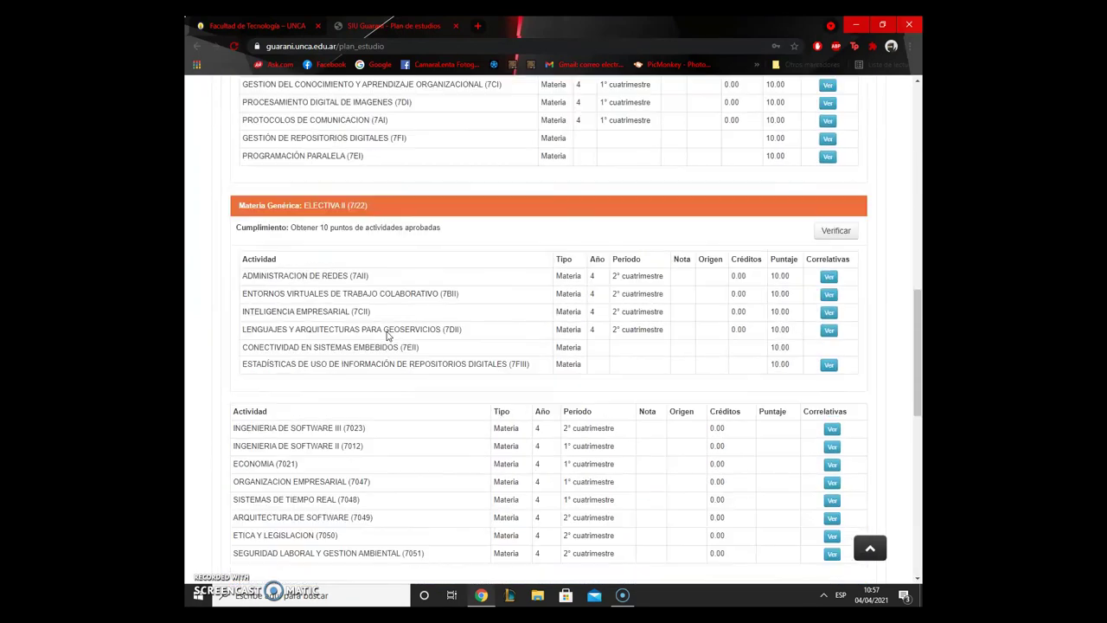
scroll(388, 336, "up", 6)
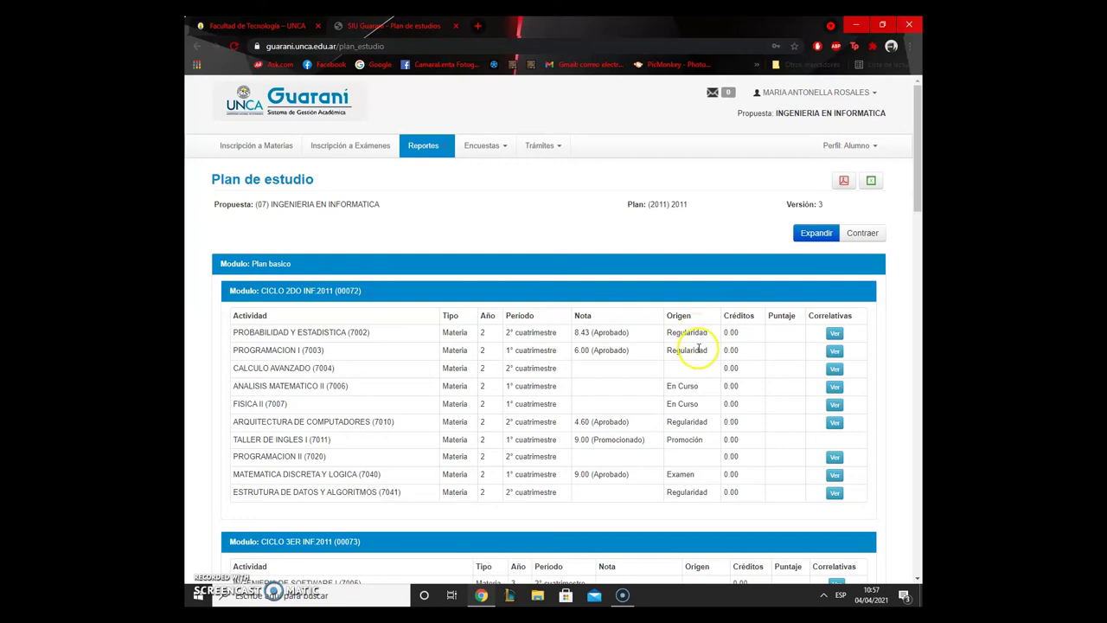
Step: Show the correlativas of Probabilidad y Estadística (7002) and verify the requirements for taking the course
left_click(834, 333)
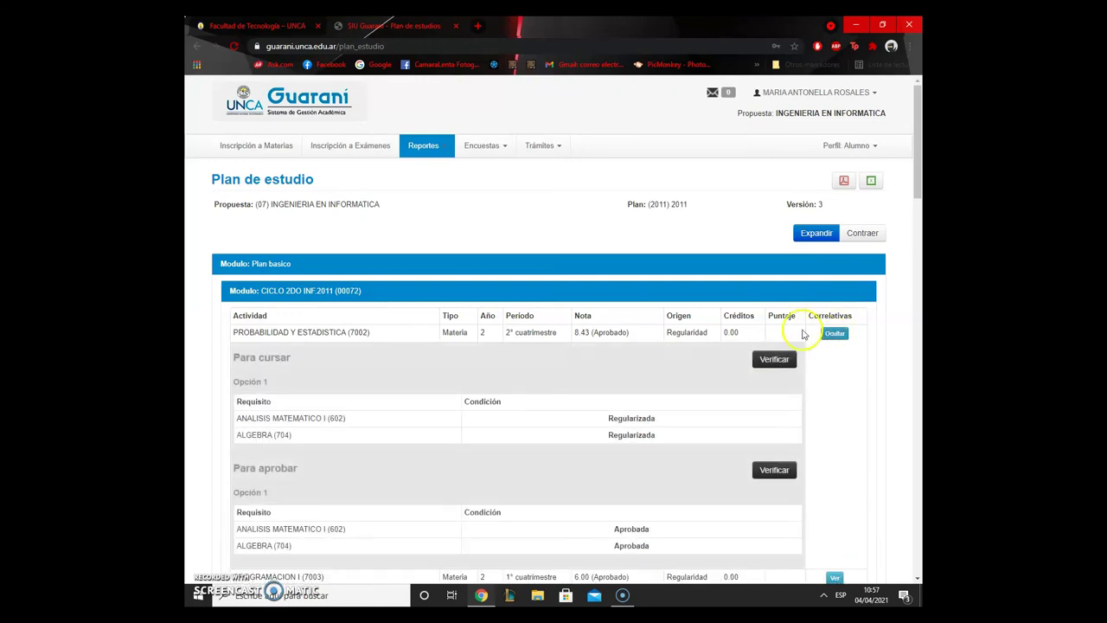
scroll(610, 320, "down", 2)
scroll(607, 317, "up", 1)
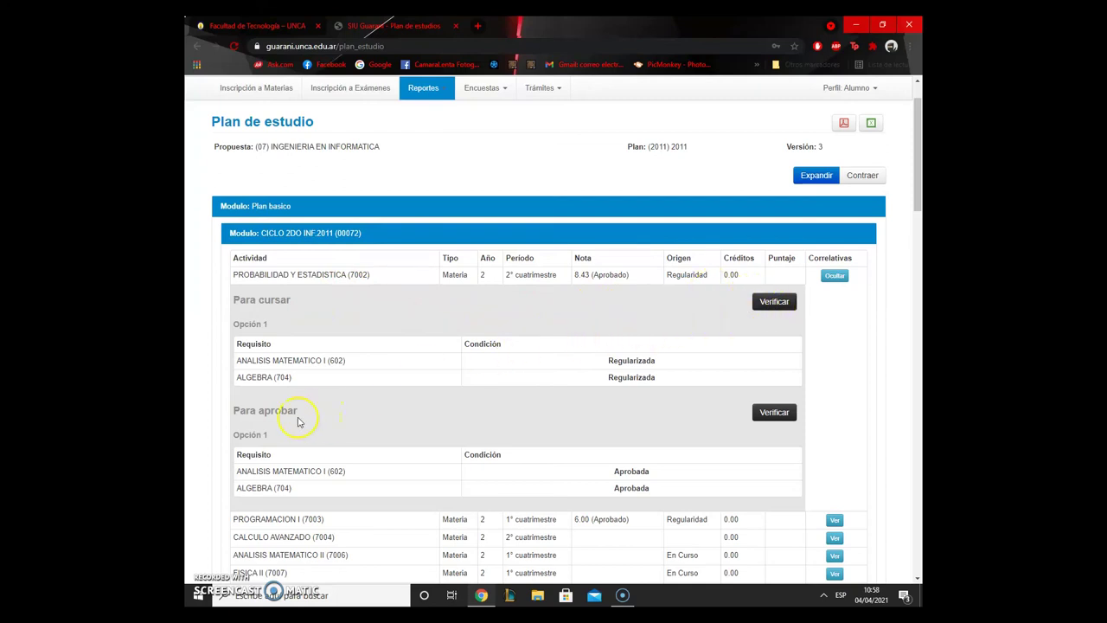
left_click(765, 307)
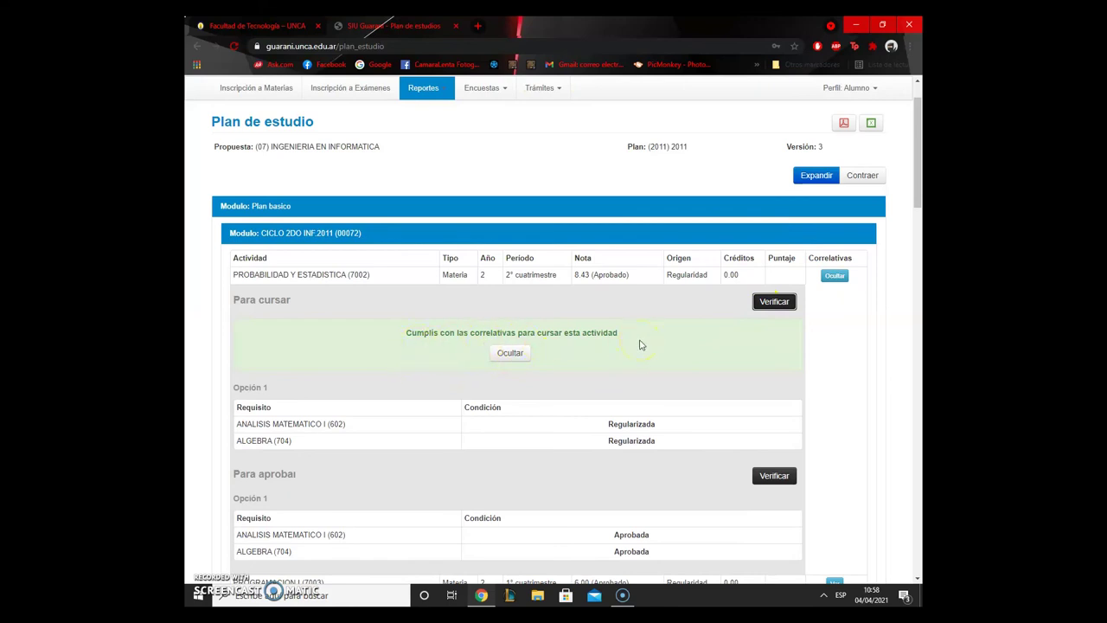
Step: Show the correlativas of Programación II (7020) and verify the requirements for taking the course
scroll(641, 345, "down", 3)
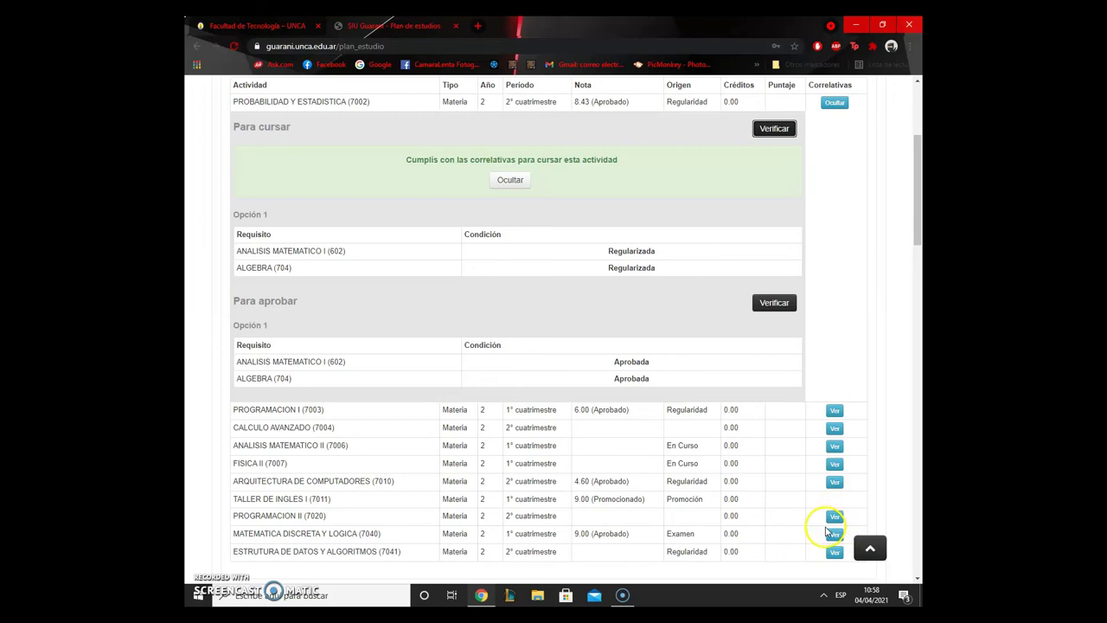
left_click(833, 517)
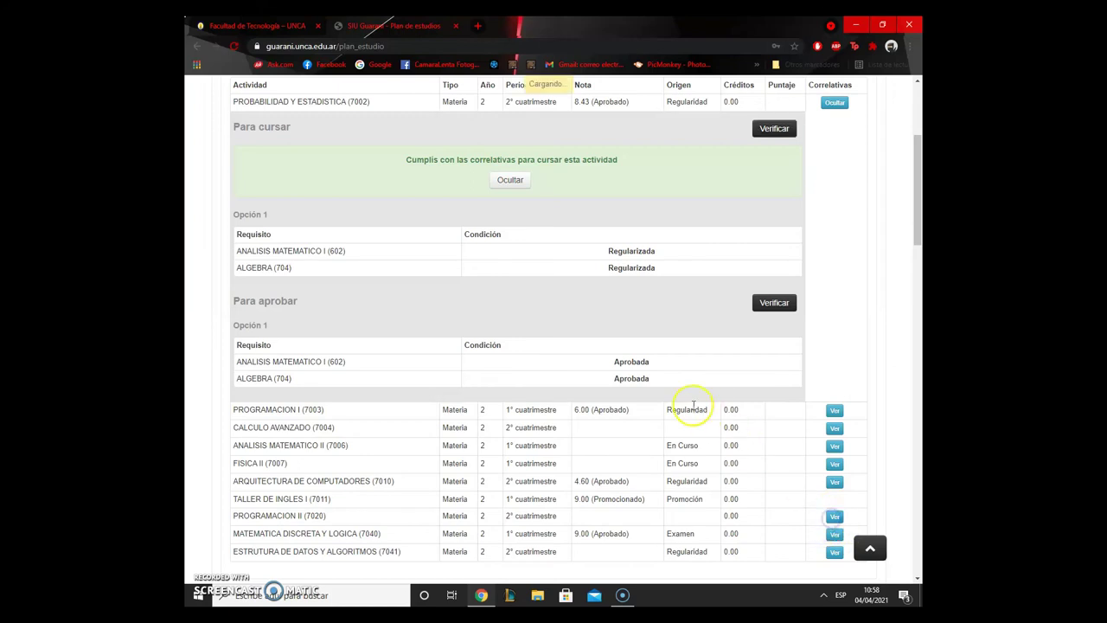
scroll(656, 389, "down", 3)
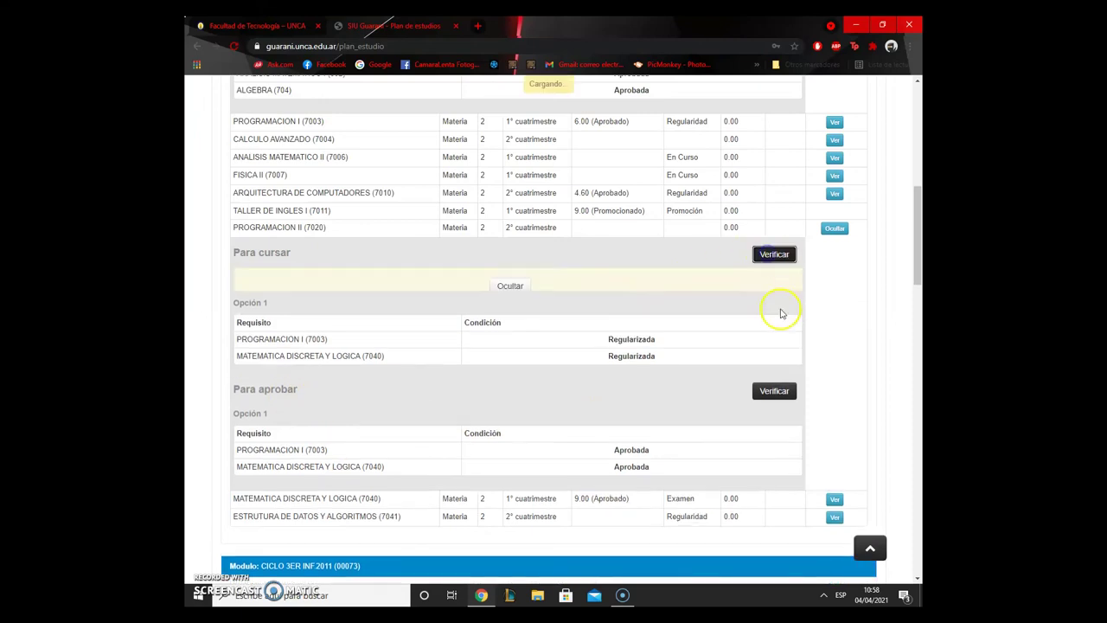
Step: Verify the requirements for passing Programación II (7020), and hide the verification results shown for both subjects
left_click(779, 430)
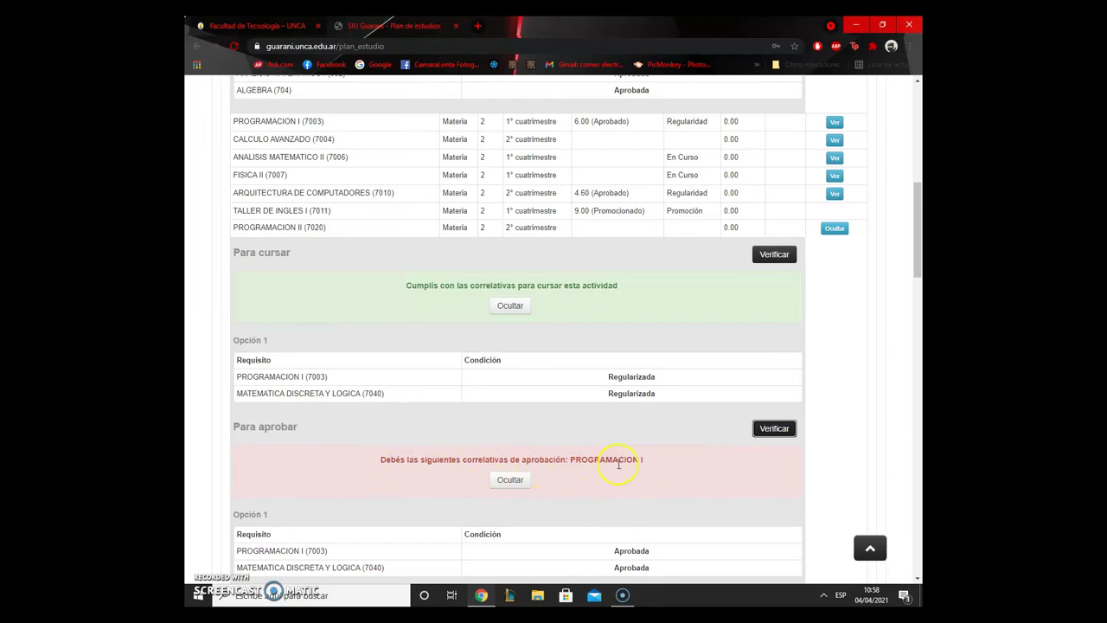
left_click(521, 481)
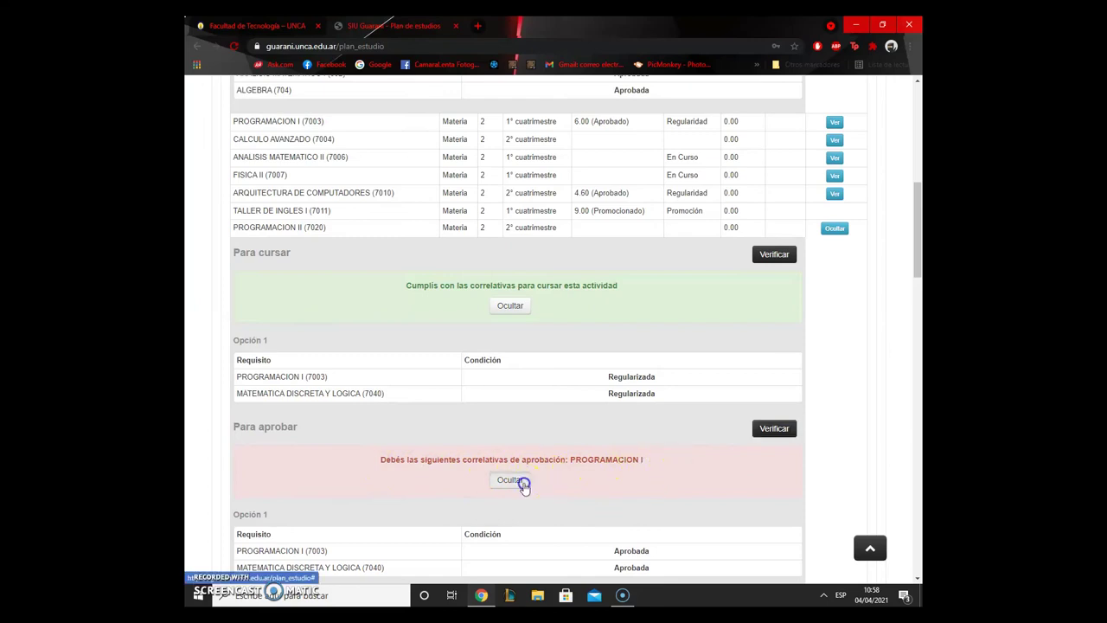
left_click(516, 308)
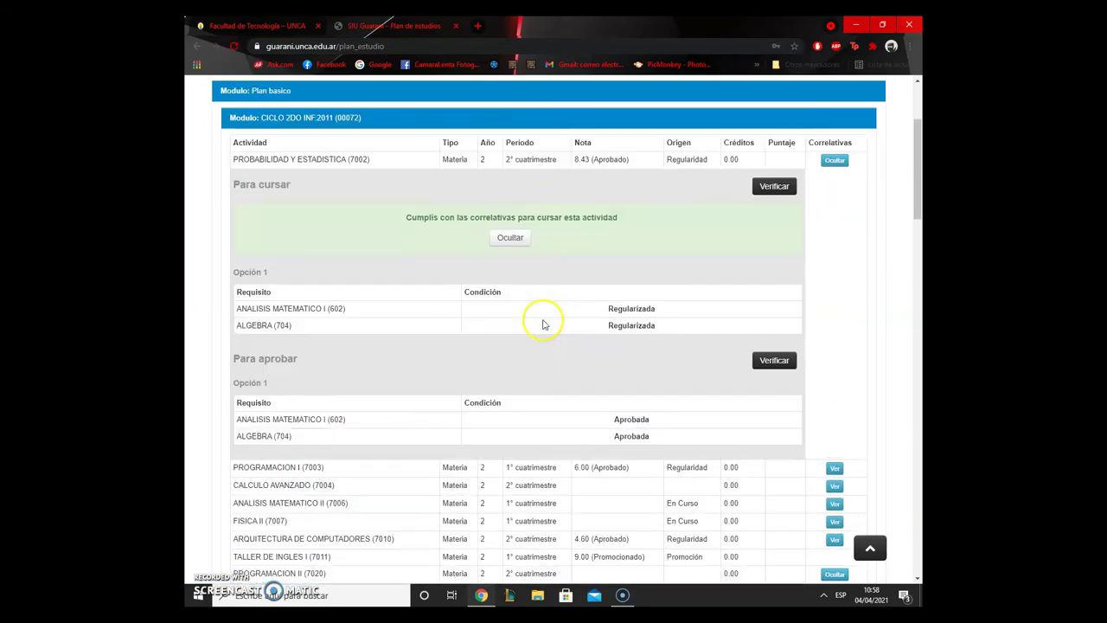
left_click(515, 352)
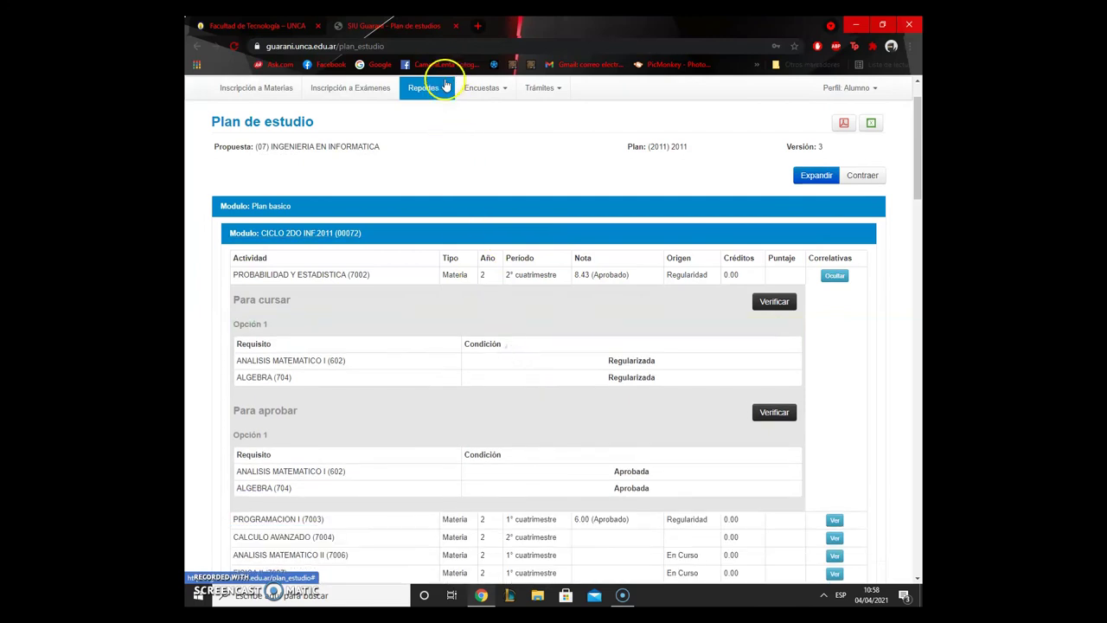
Step: Open the Reporte de Solicitudes de Readmisión to check for readmission requests
left_click(442, 86)
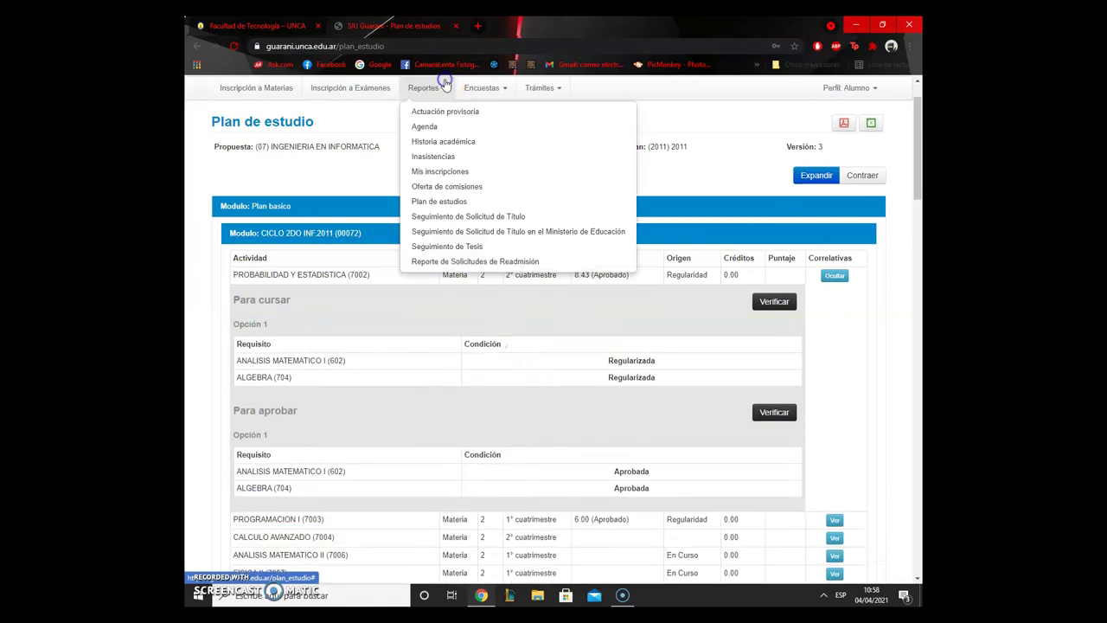
left_click(472, 249)
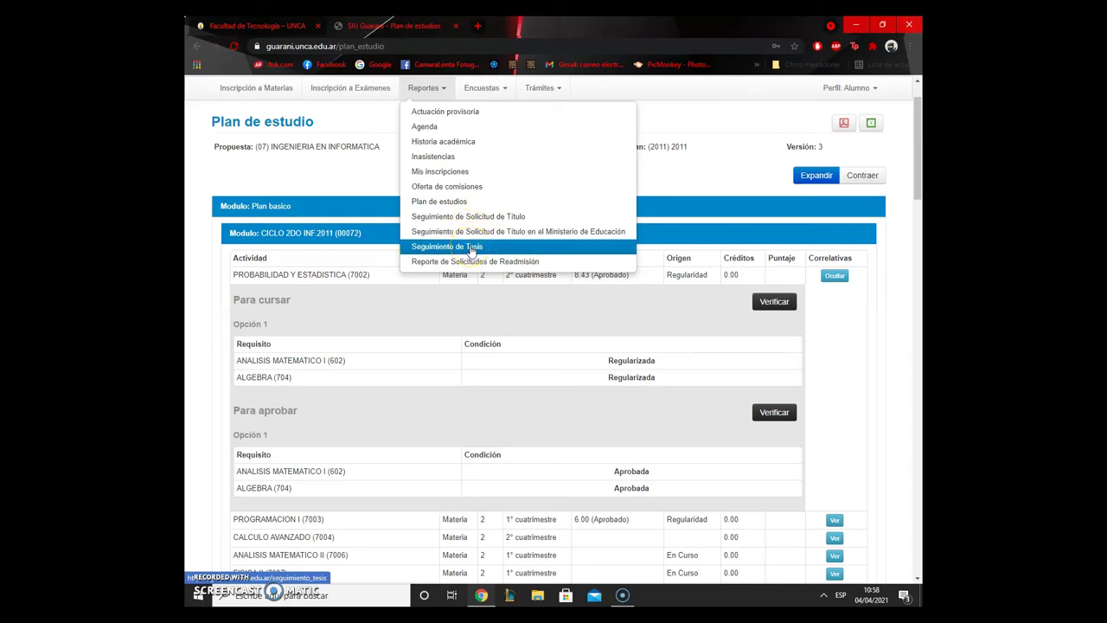
left_click(472, 265)
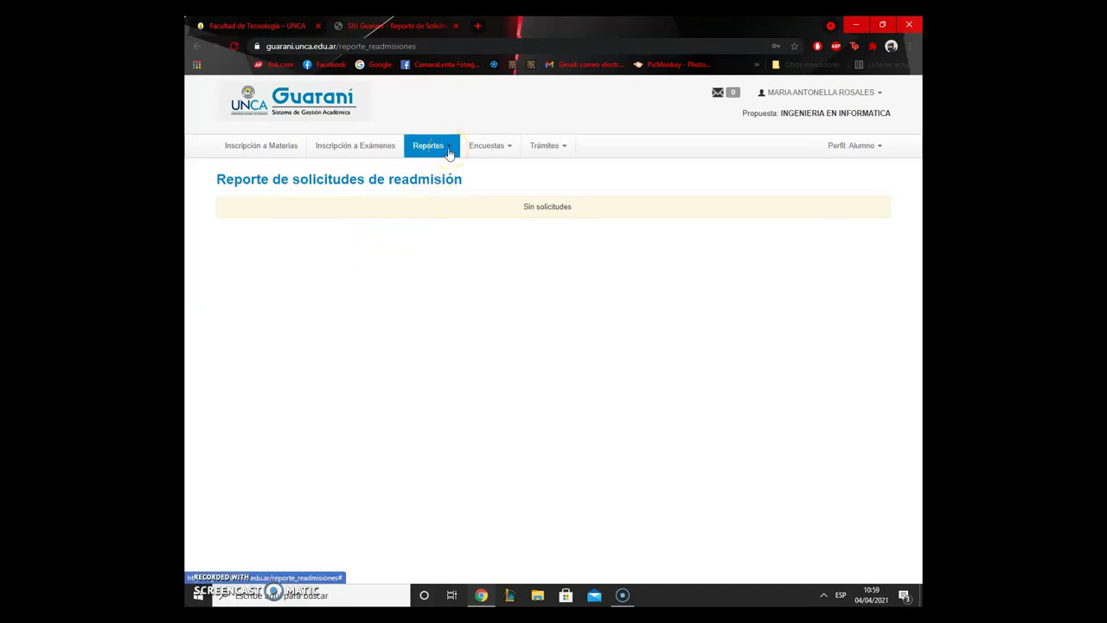
Step: Look over the Encuestas and Trámites options available to the student
left_click(496, 147)
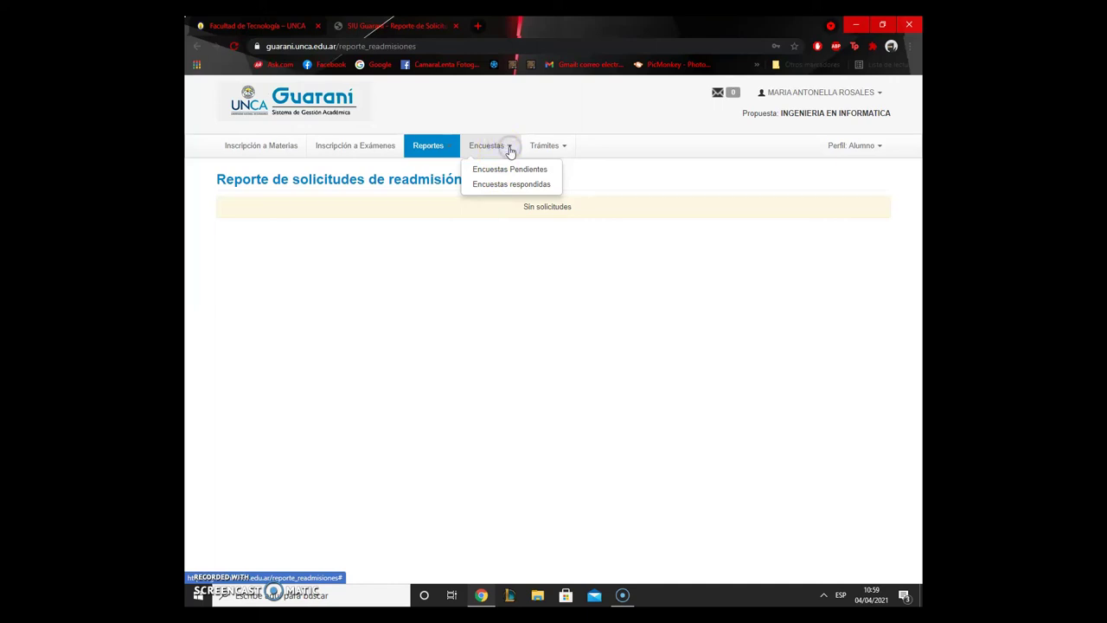
left_click(538, 149)
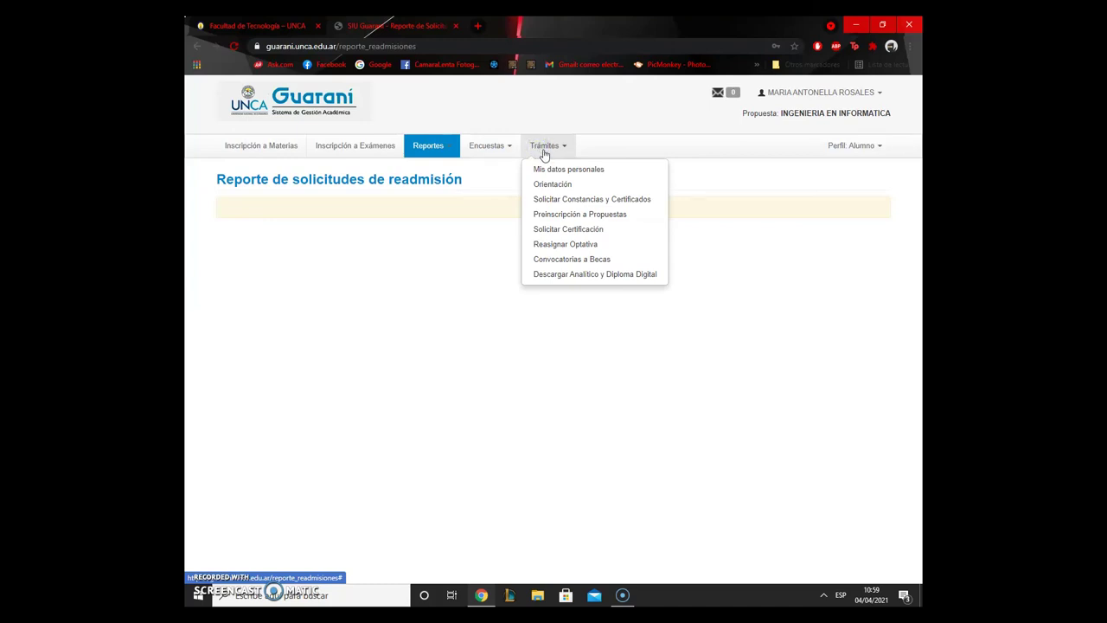
left_click(560, 249)
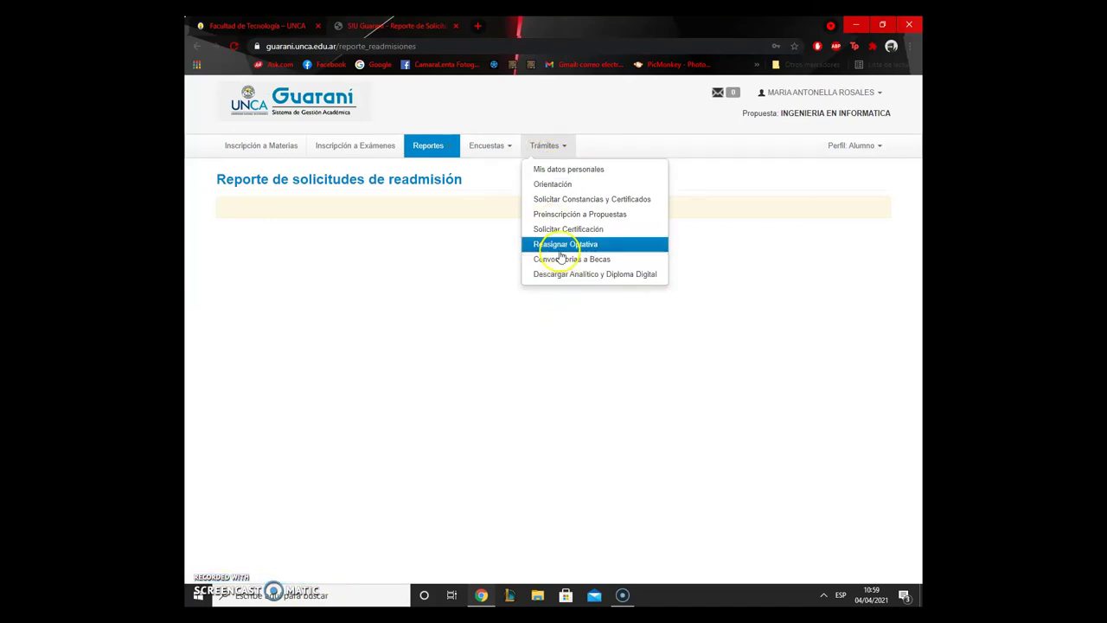
Step: Open Mis datos personales and confirm the personal data as up to date
left_click(564, 171)
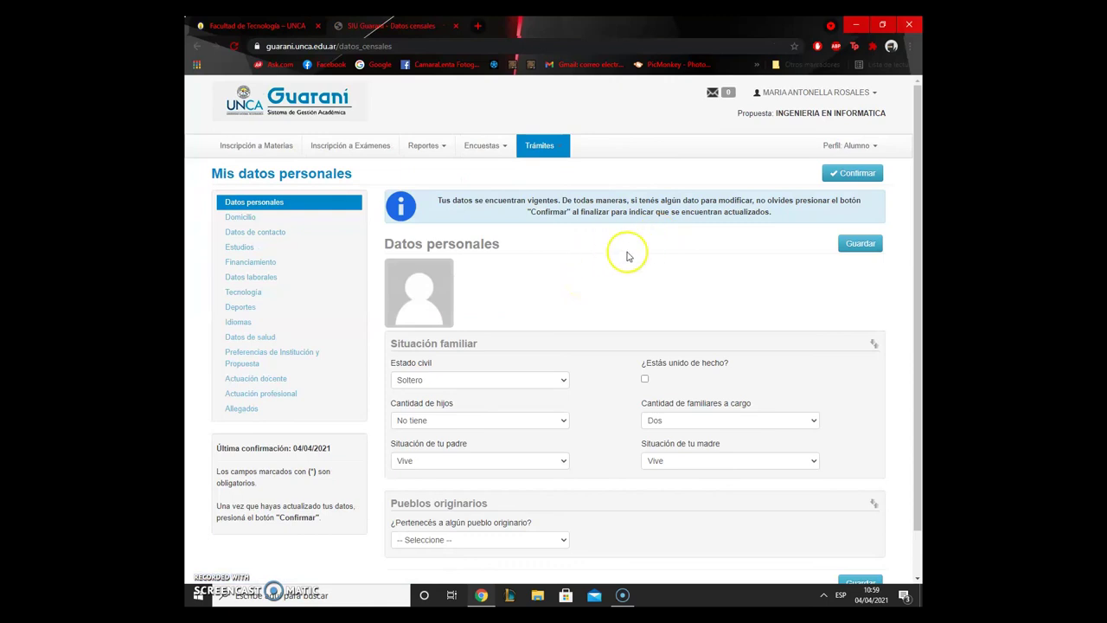
left_click(862, 245)
left_click(853, 174)
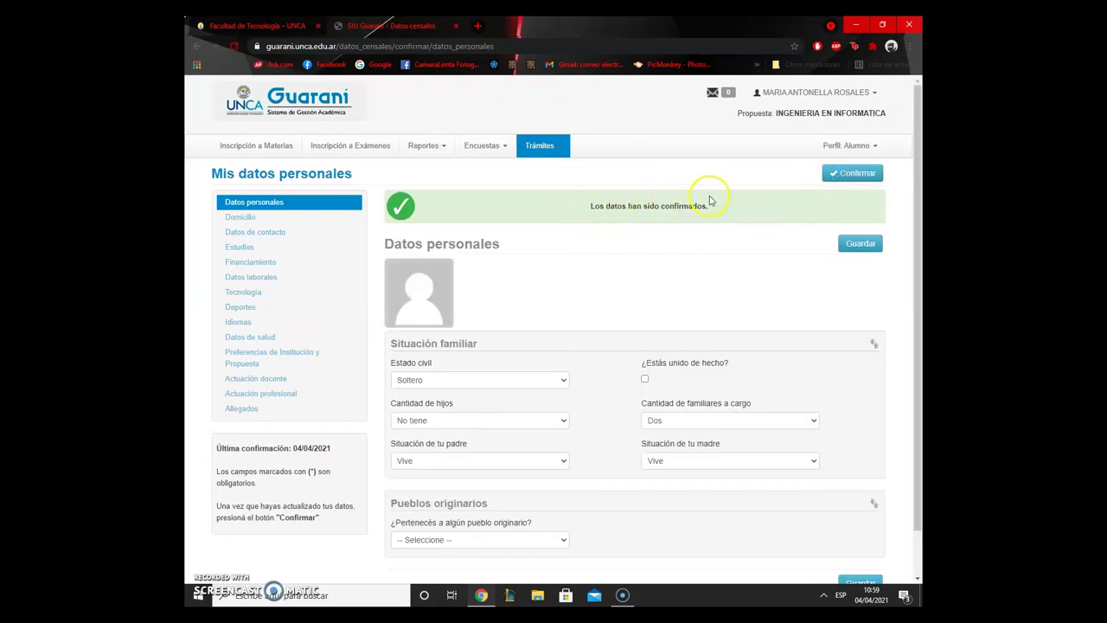
Step: Open Solicitar Constancias y Certificados and review the list of submitted requests
left_click(555, 149)
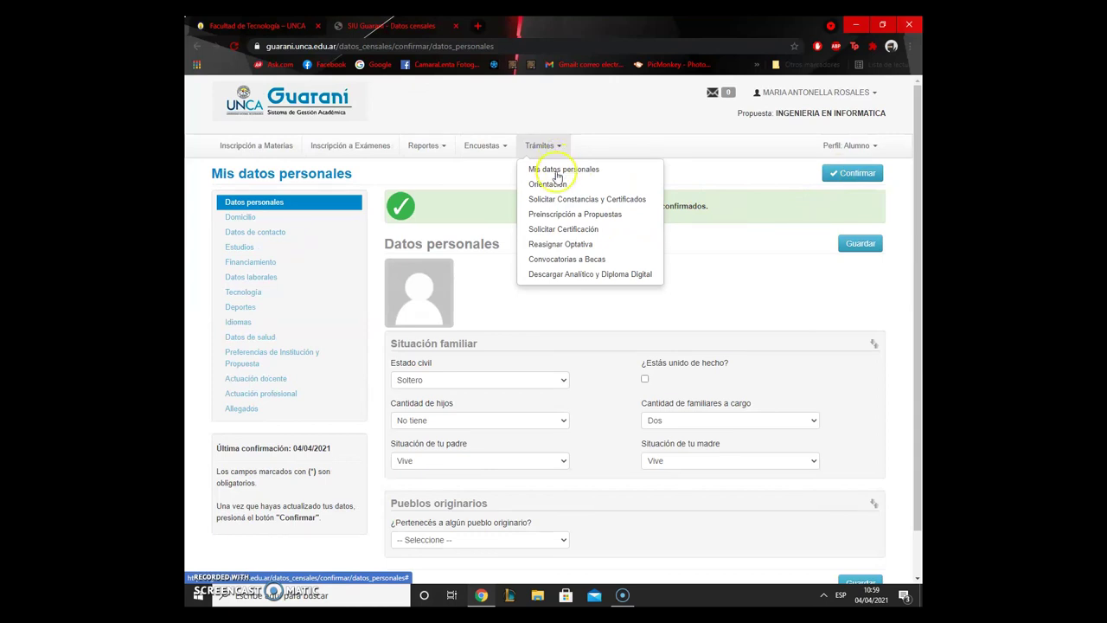
left_click(558, 186)
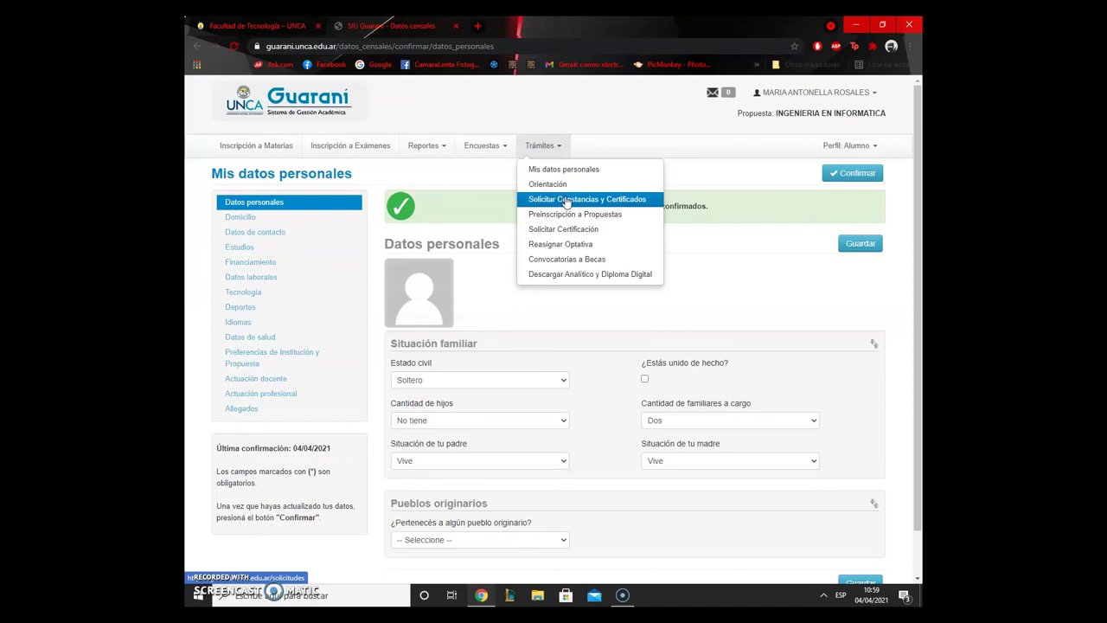
left_click(567, 200)
left_click(223, 208)
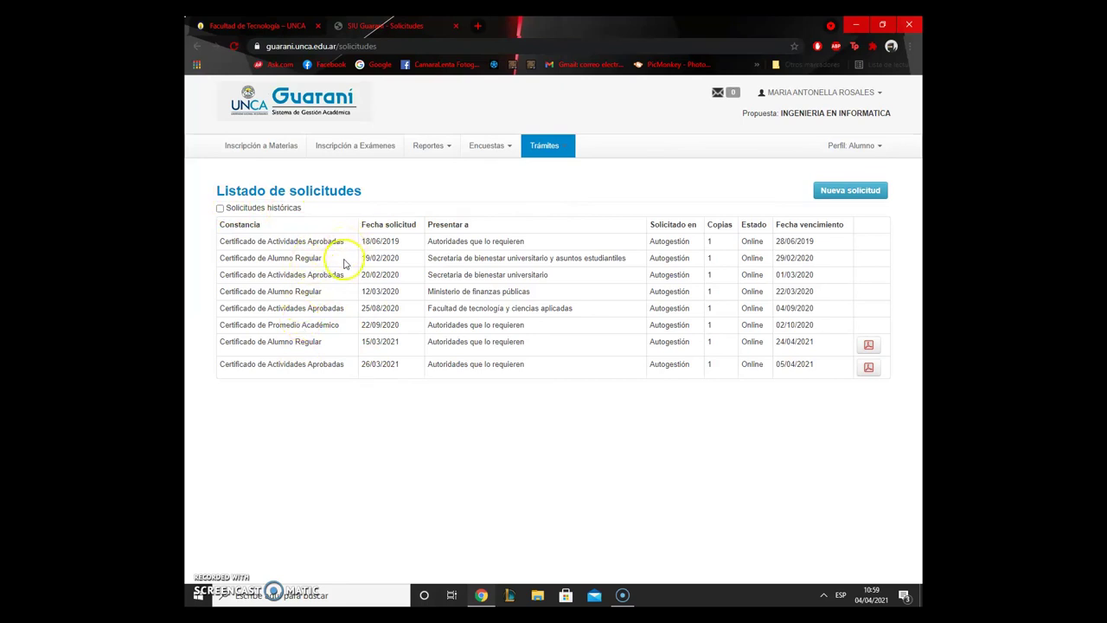
Step: Open a new constancia request, review the available certificate types and the Presentar a field, and return to the request list without saving
left_click(839, 191)
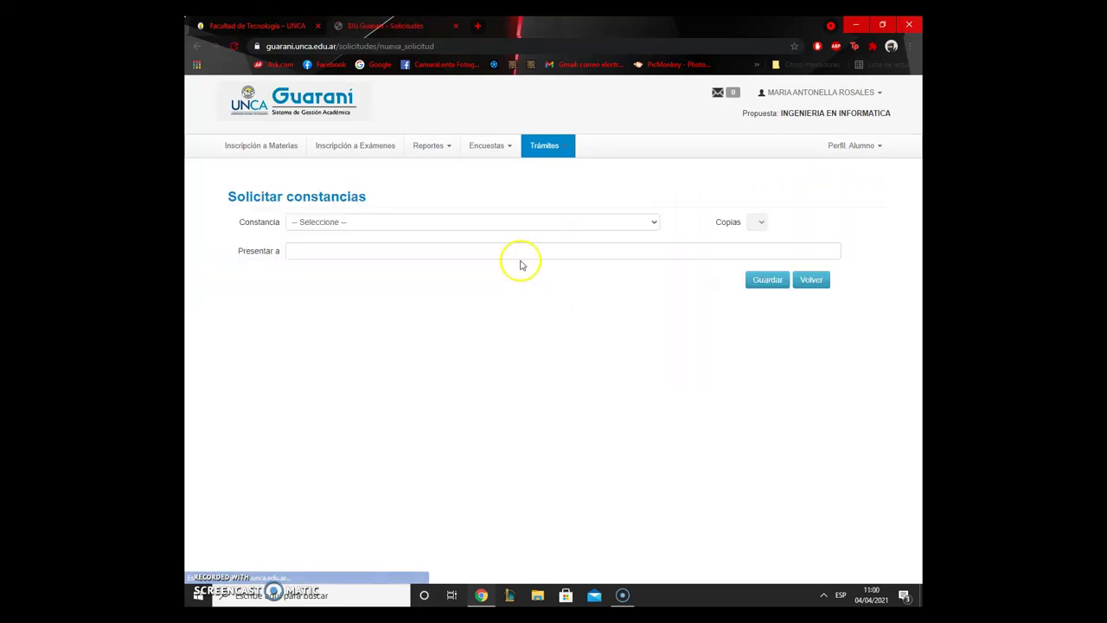
left_click(395, 222)
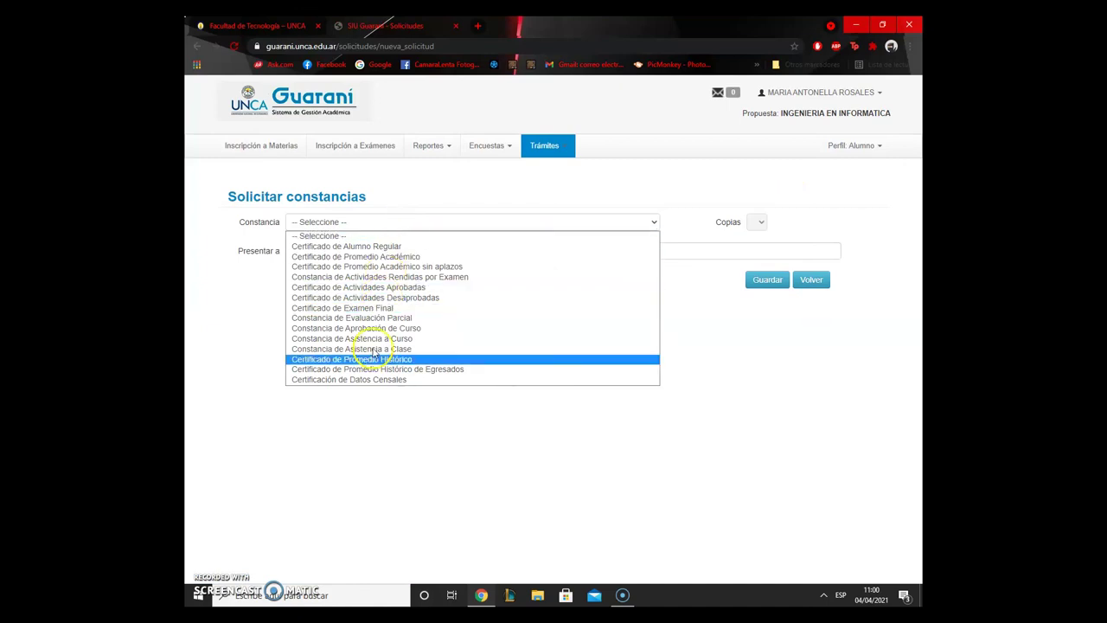
left_click(230, 311)
left_click(317, 250)
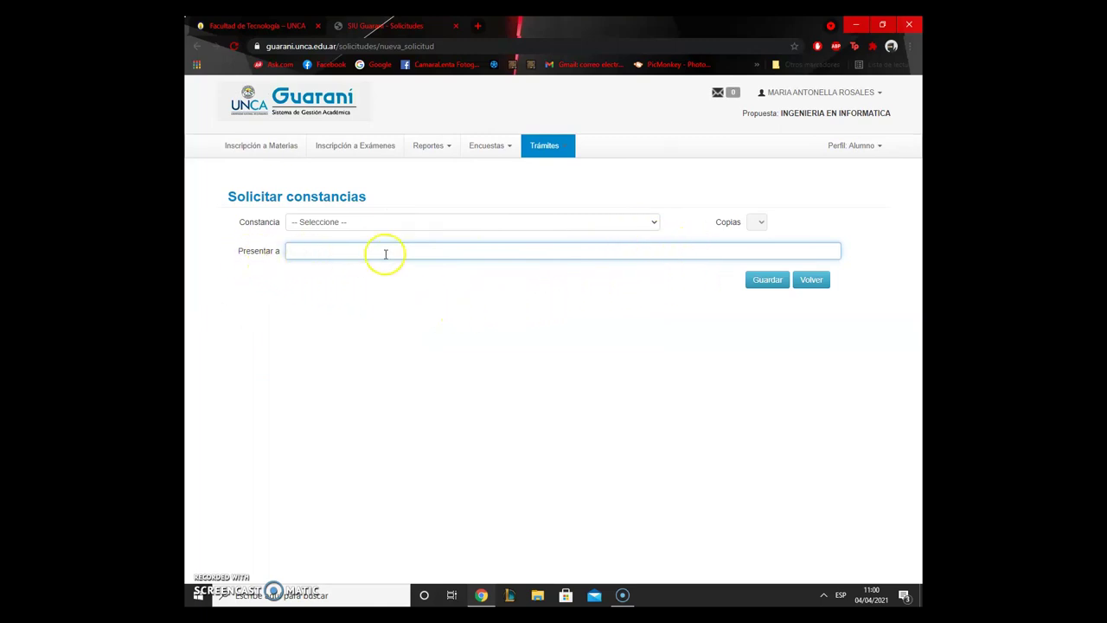
left_click(805, 280)
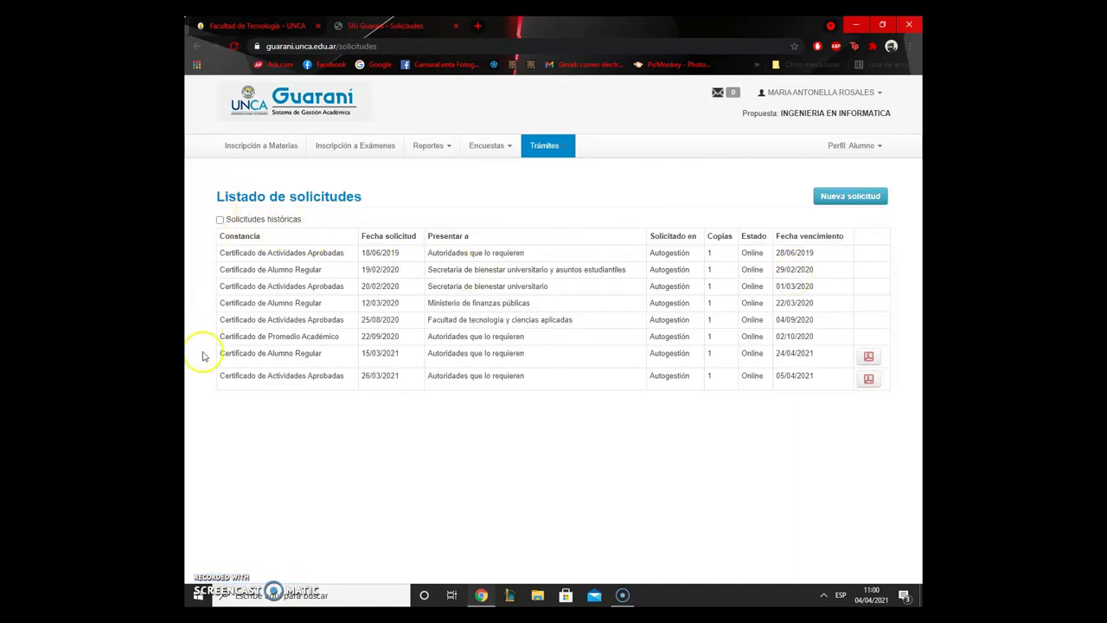
left_click(868, 381)
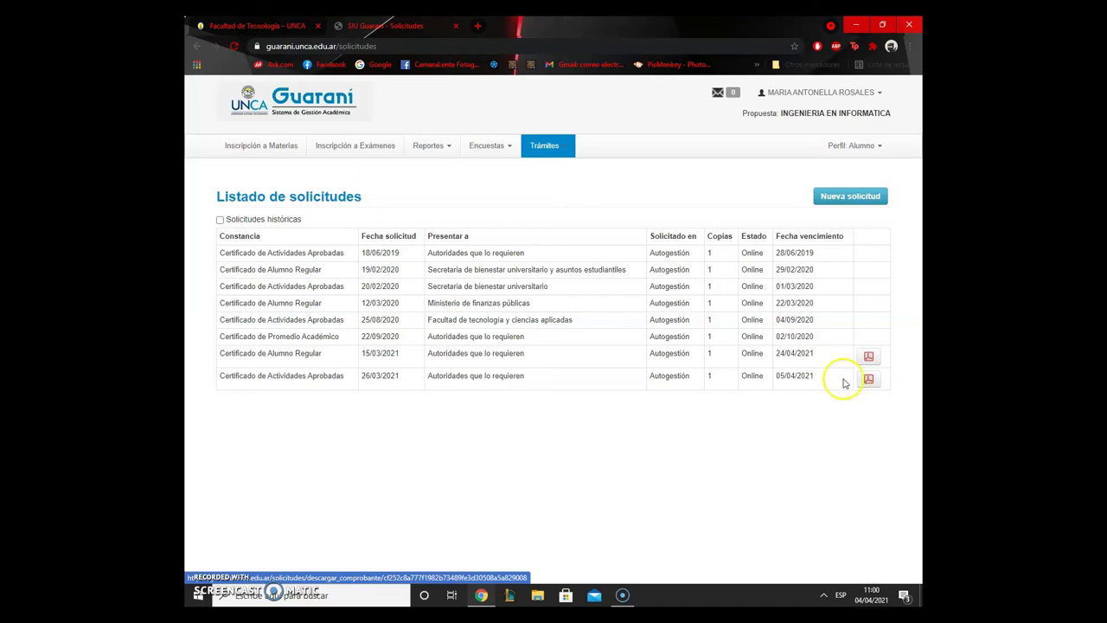
Step: Look over the remaining Trámites options and open Descargar Analítico y Diploma Digital
left_click(550, 157)
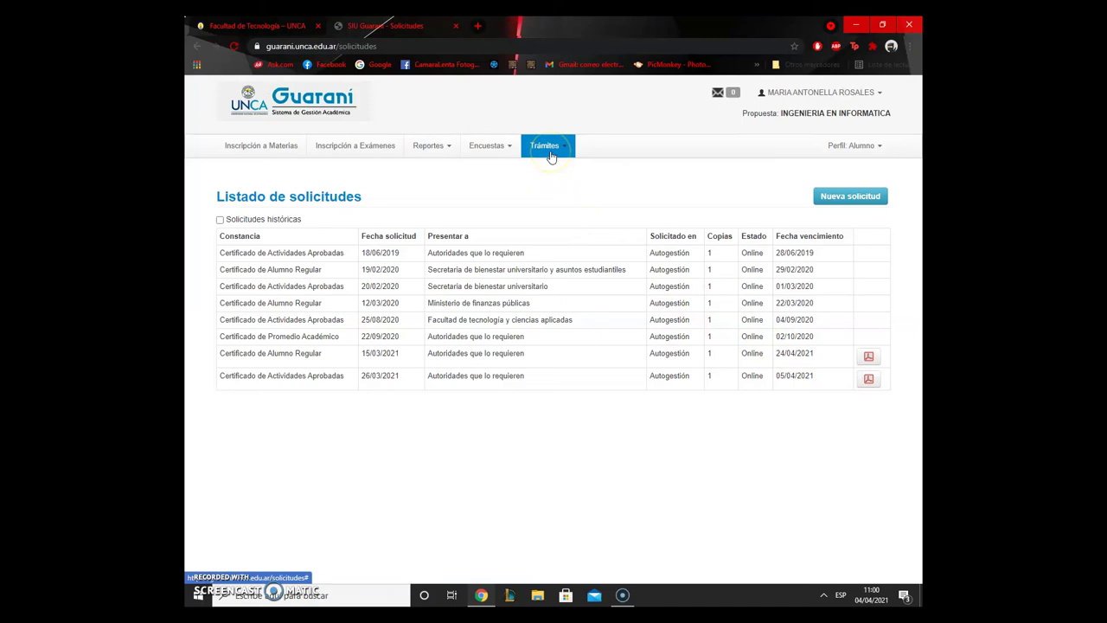
left_click(551, 157)
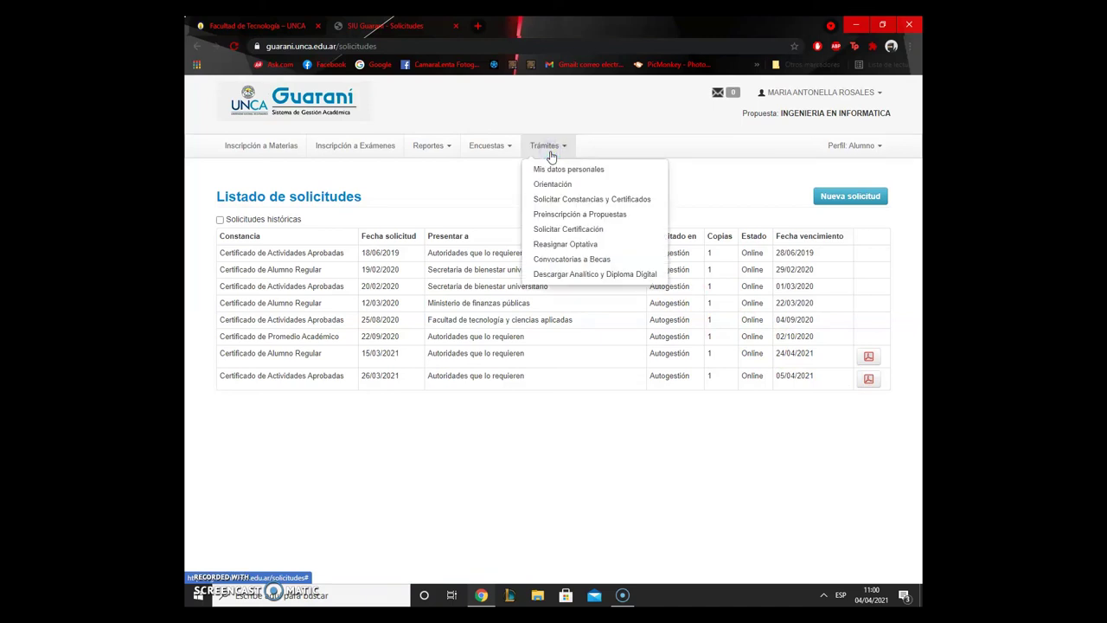
left_click(592, 229)
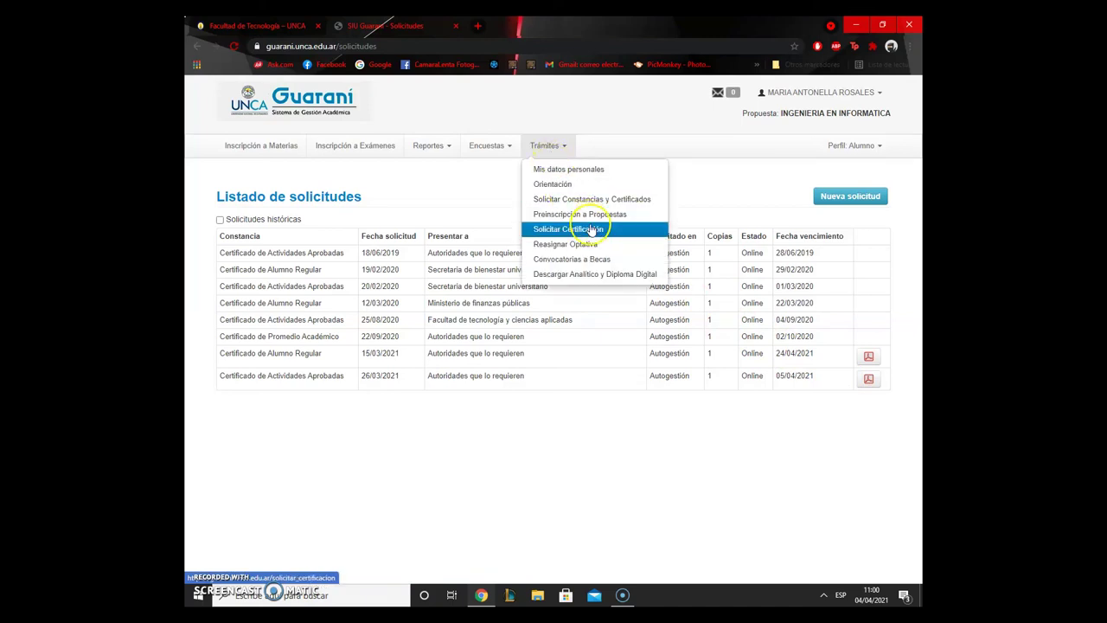
left_click(595, 245)
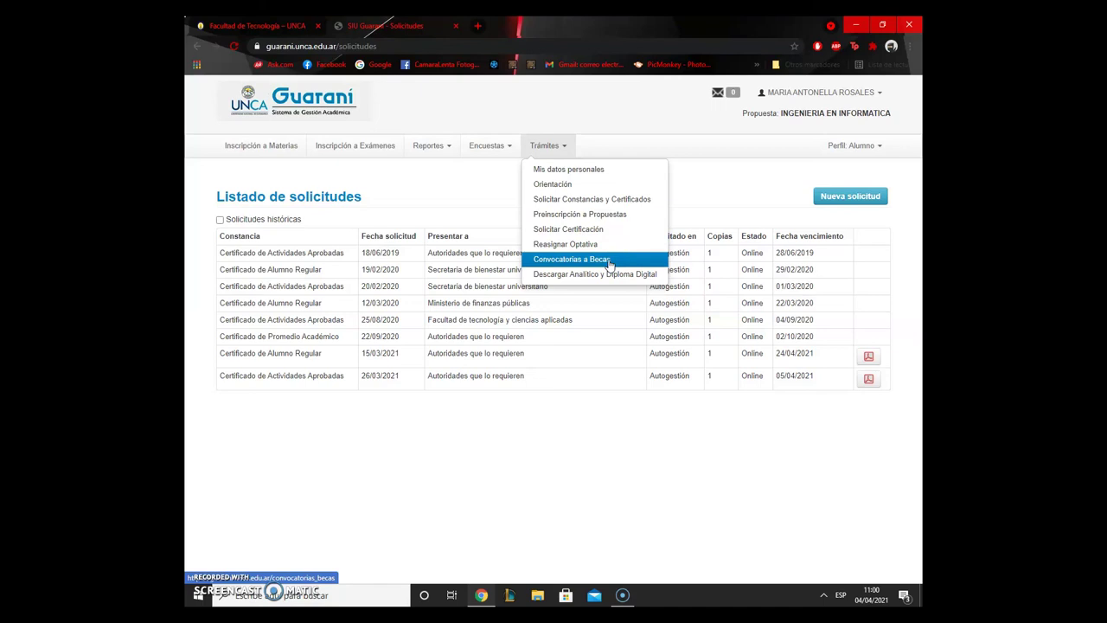
left_click(615, 278)
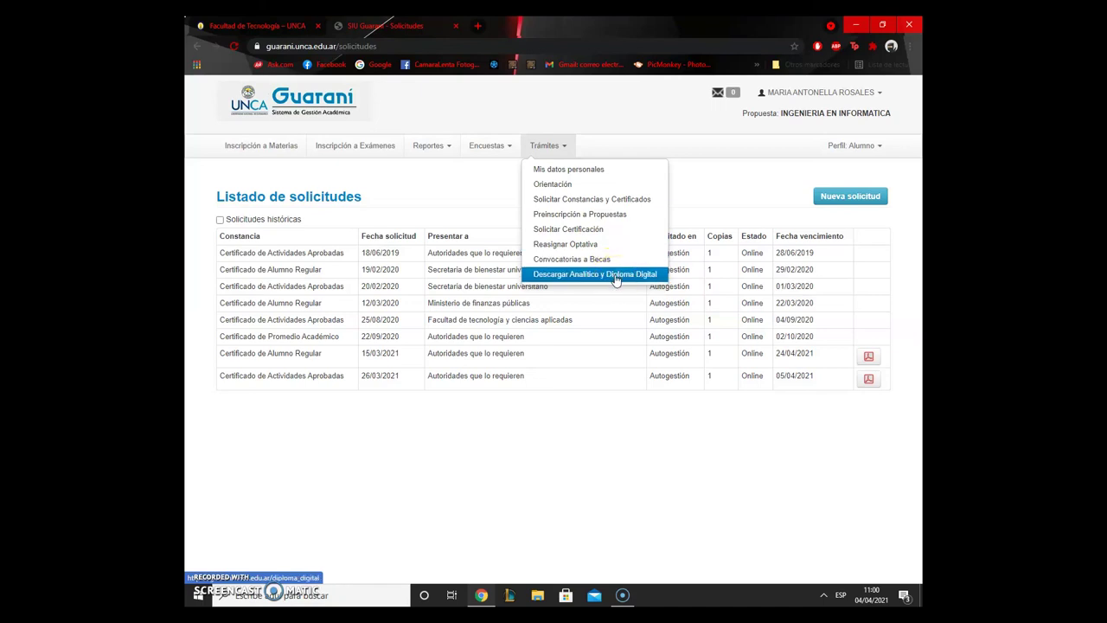
left_click(615, 275)
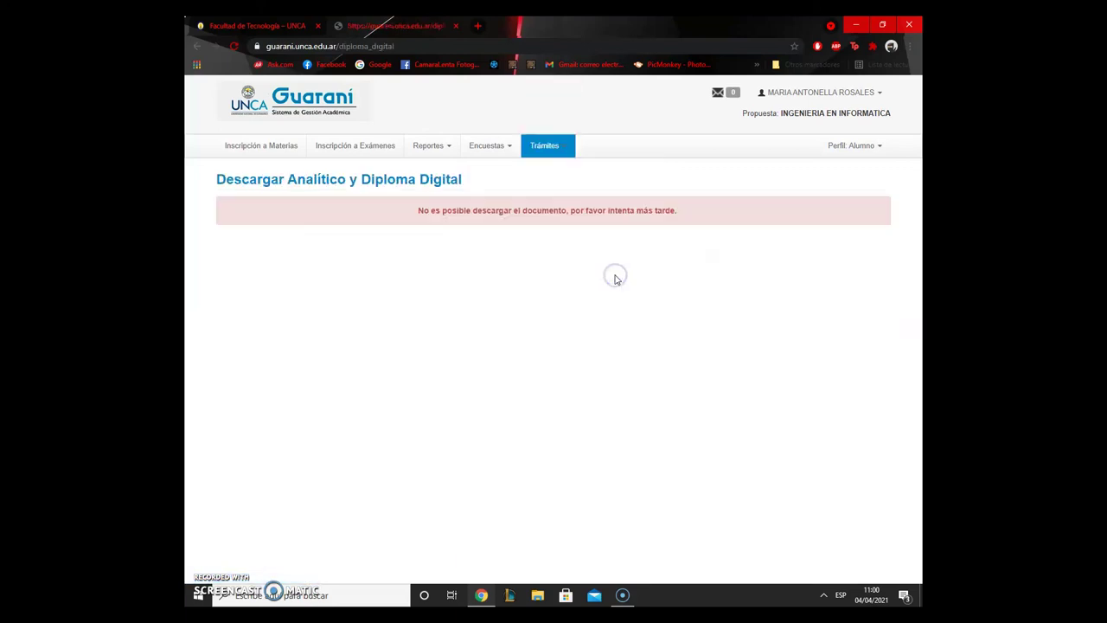